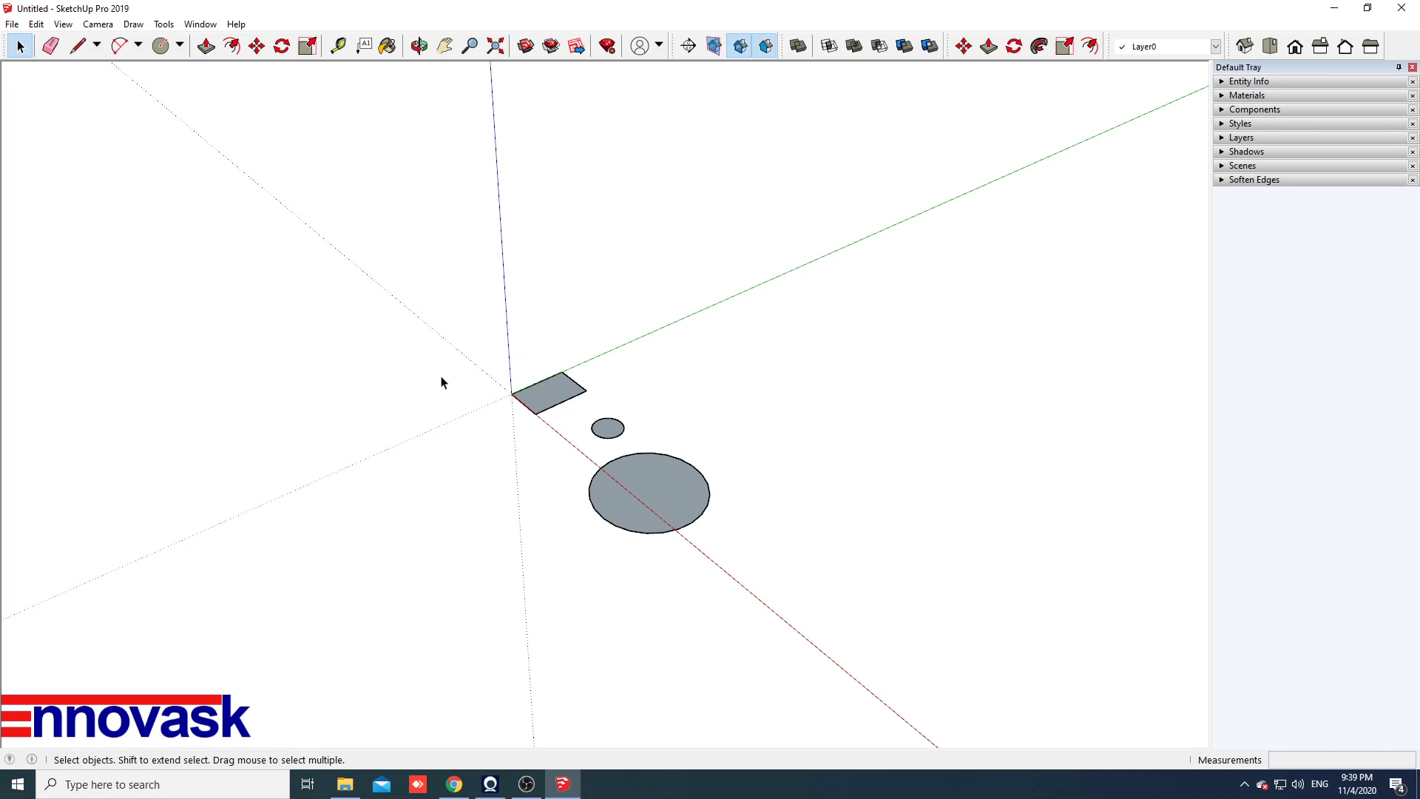
Erase the large circle that lies across the red axis
{"action": "left_click", "coordinate": [50, 46]}
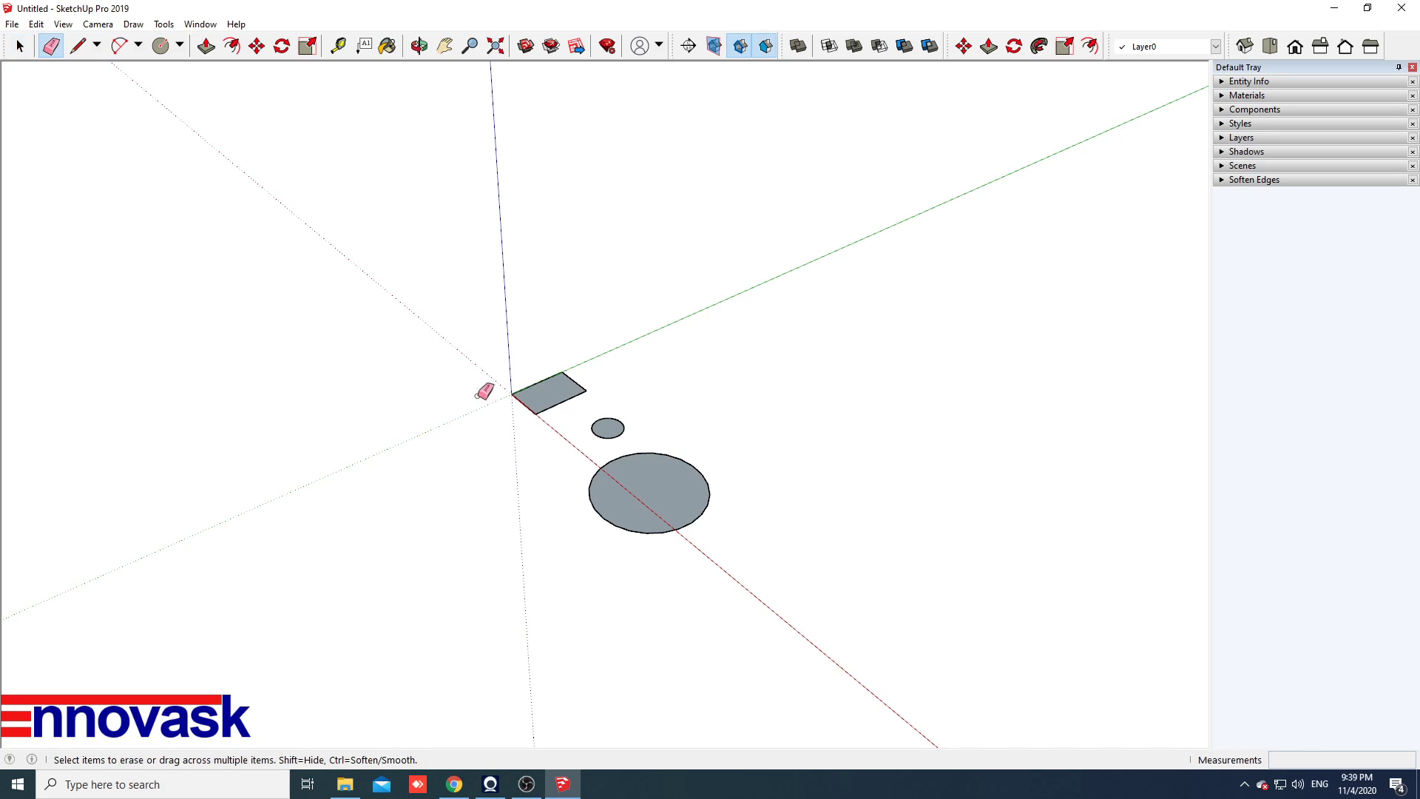
{"action": "left_click", "coordinate": [684, 461]}
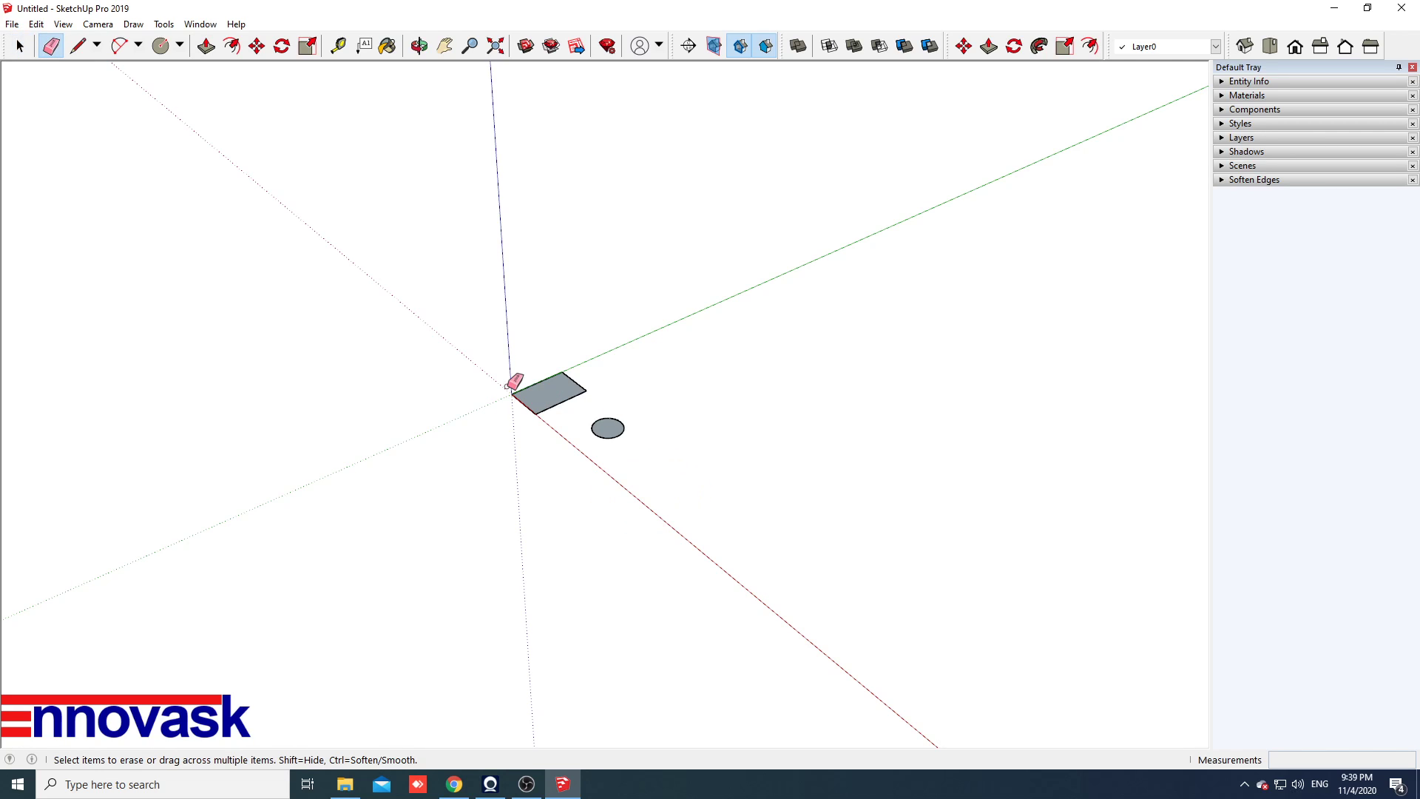
{"action": "key", "text": "space"}
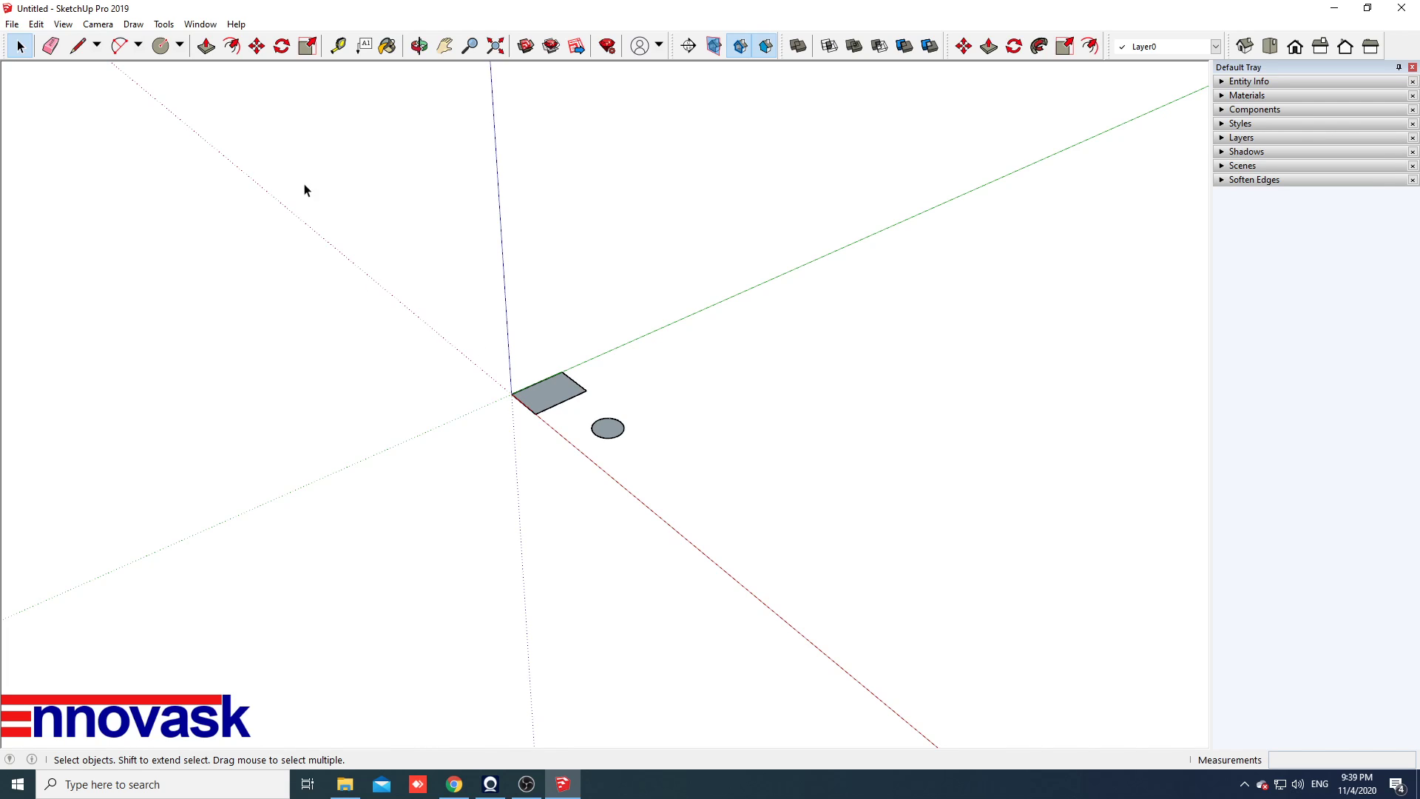
Draw a 300 x 300 mm square on the ground beyond the small circle, beside the red axis
{"action": "left_click", "coordinate": [180, 47]}
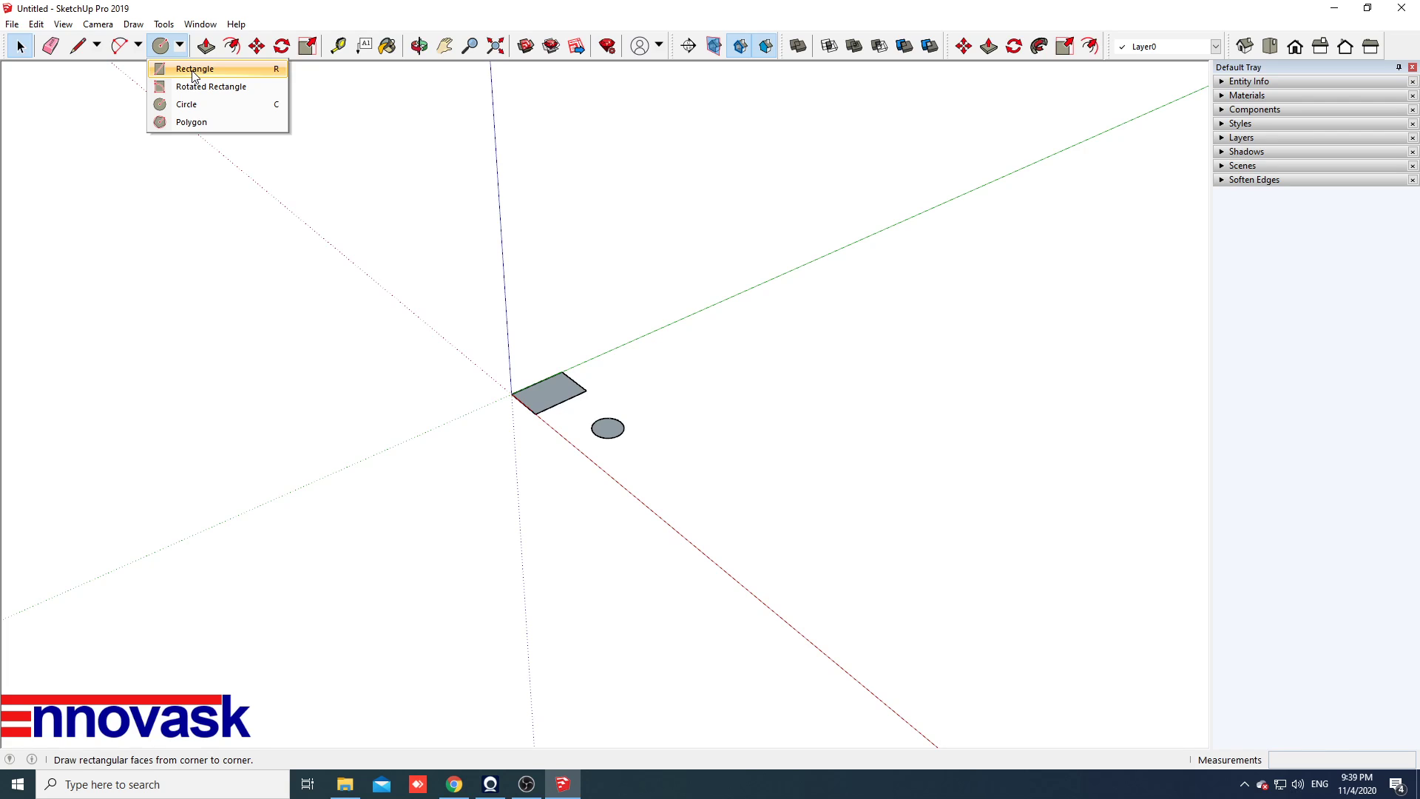
{"action": "left_click", "coordinate": [195, 72]}
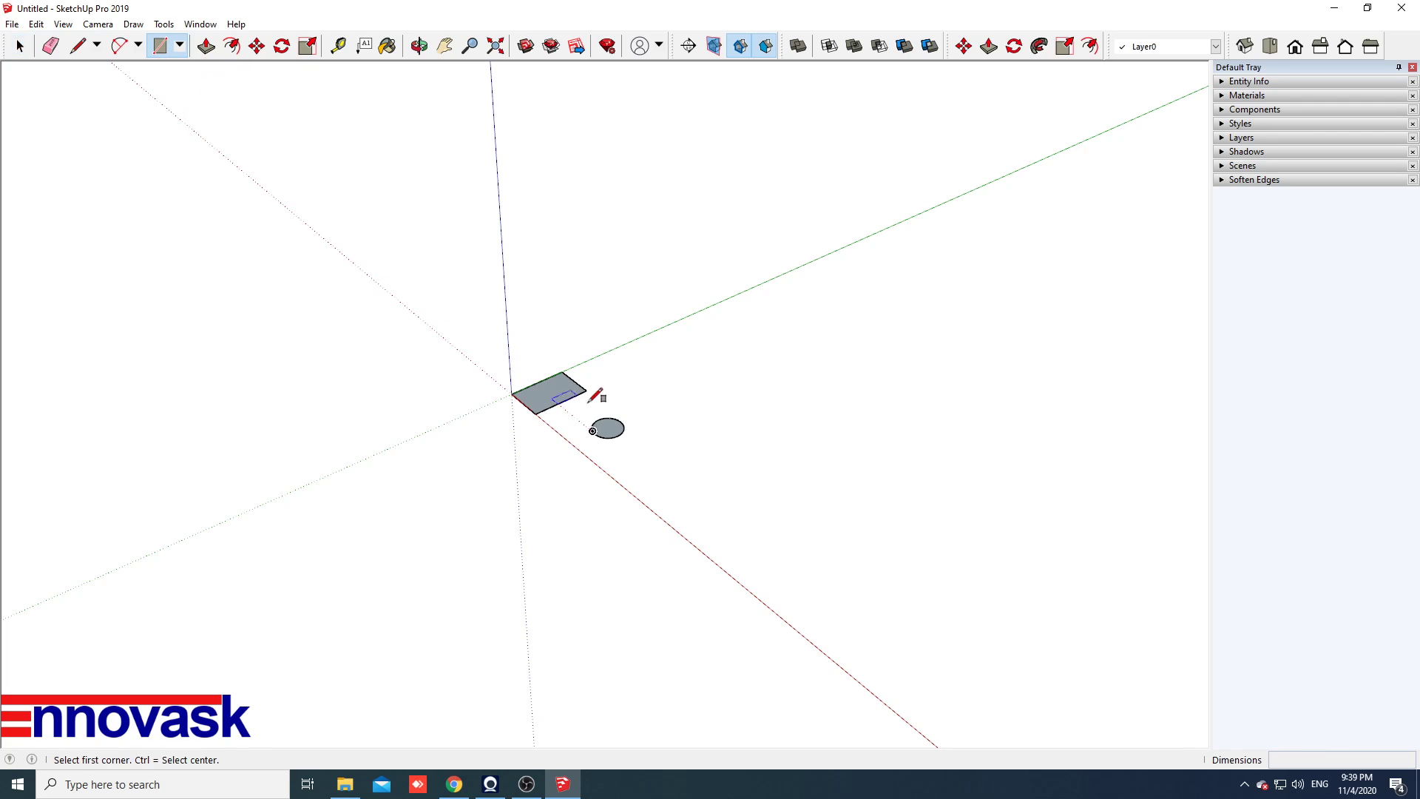
{"action": "left_click", "coordinate": [646, 473]}
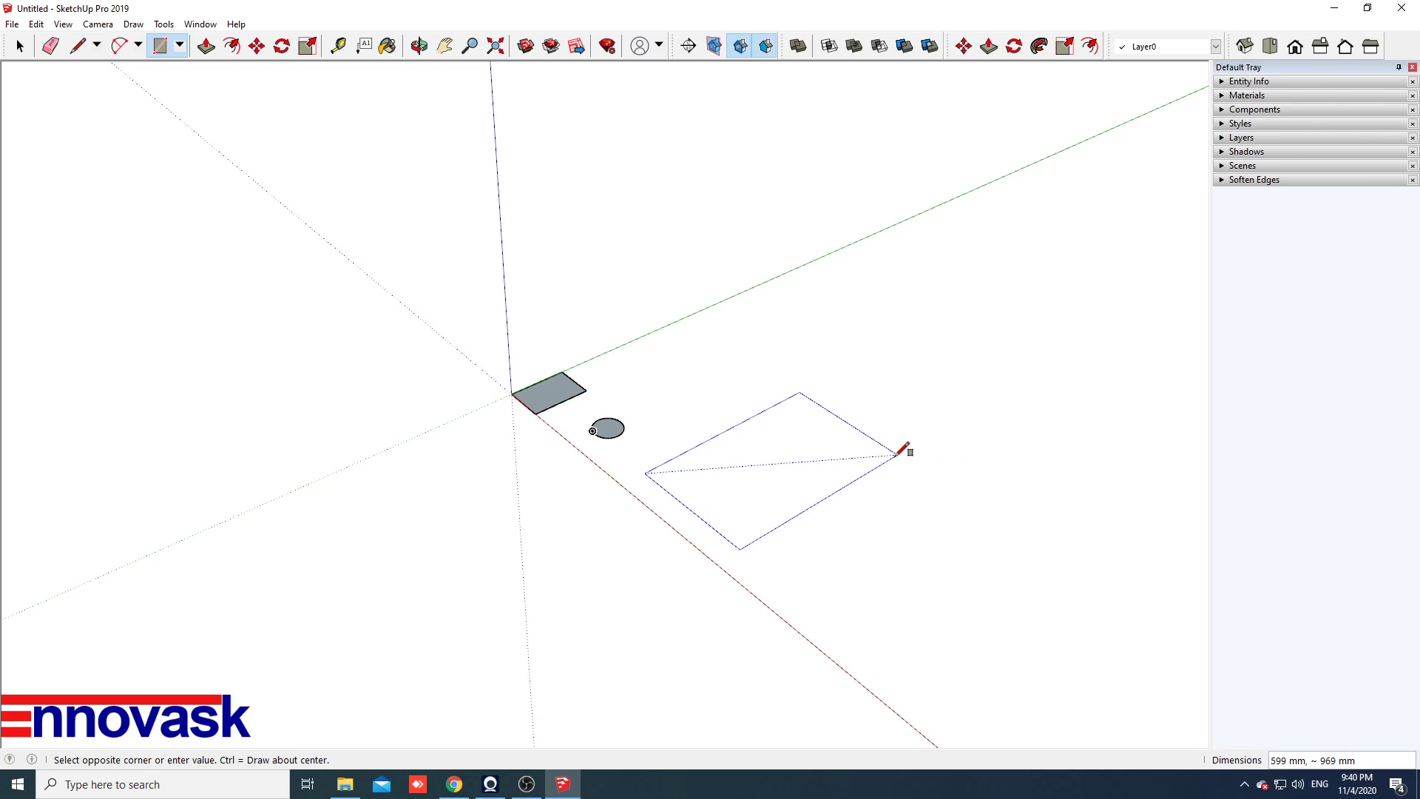
{"action": "type", "text": "300,300"}
{"action": "key", "text": "Return"}
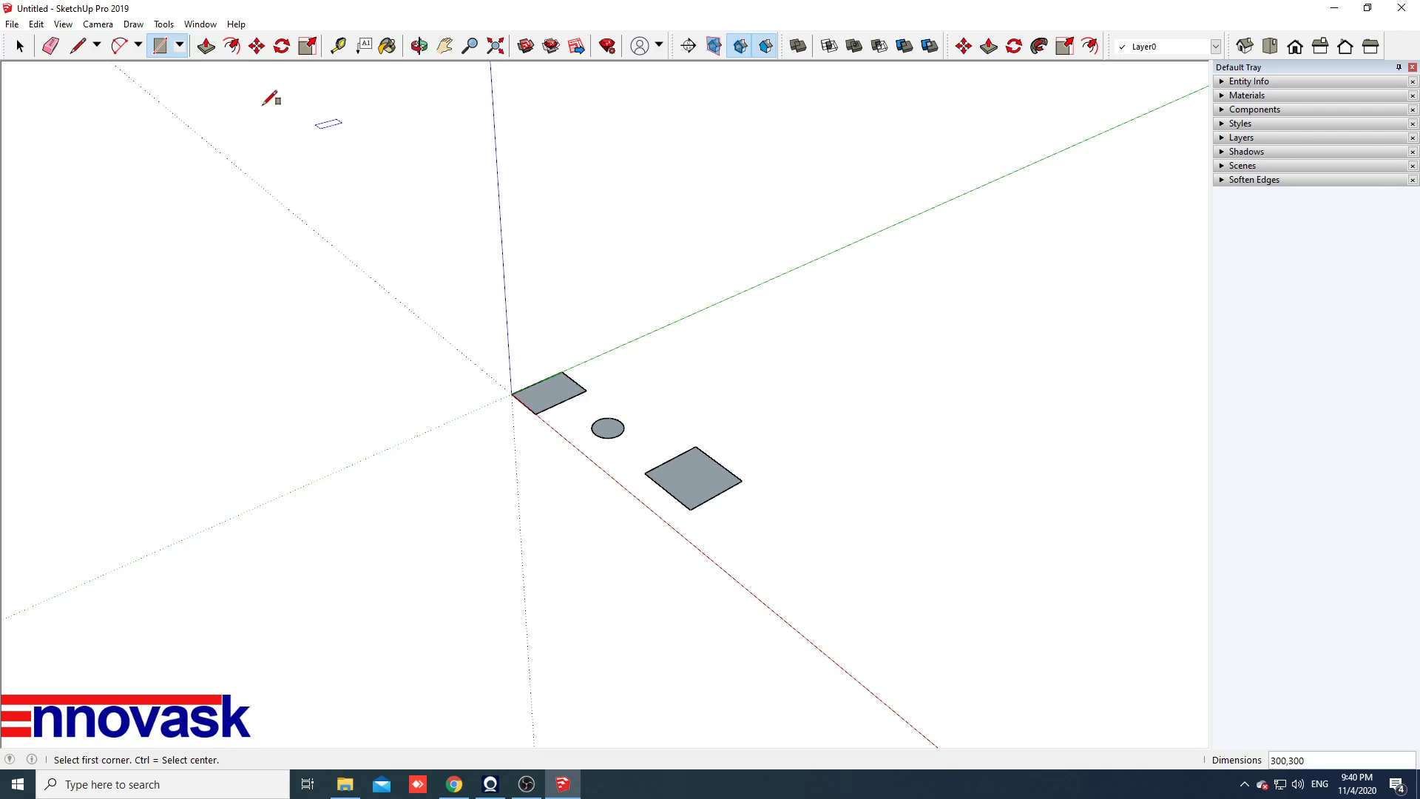
Push/Pull the 300 mm square face up by 100 mm to form a box
{"action": "left_click", "coordinate": [207, 46]}
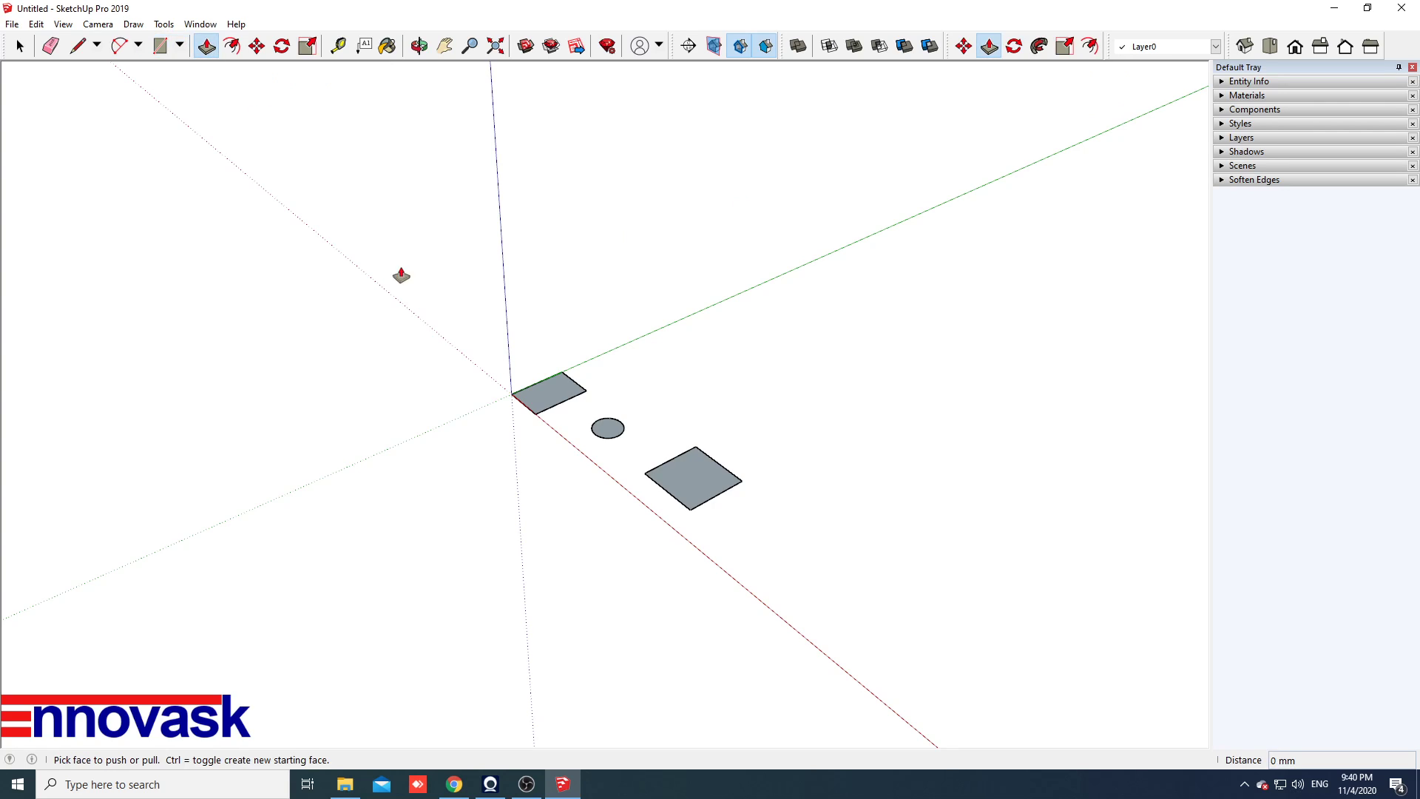
{"action": "left_click", "coordinate": [692, 482]}
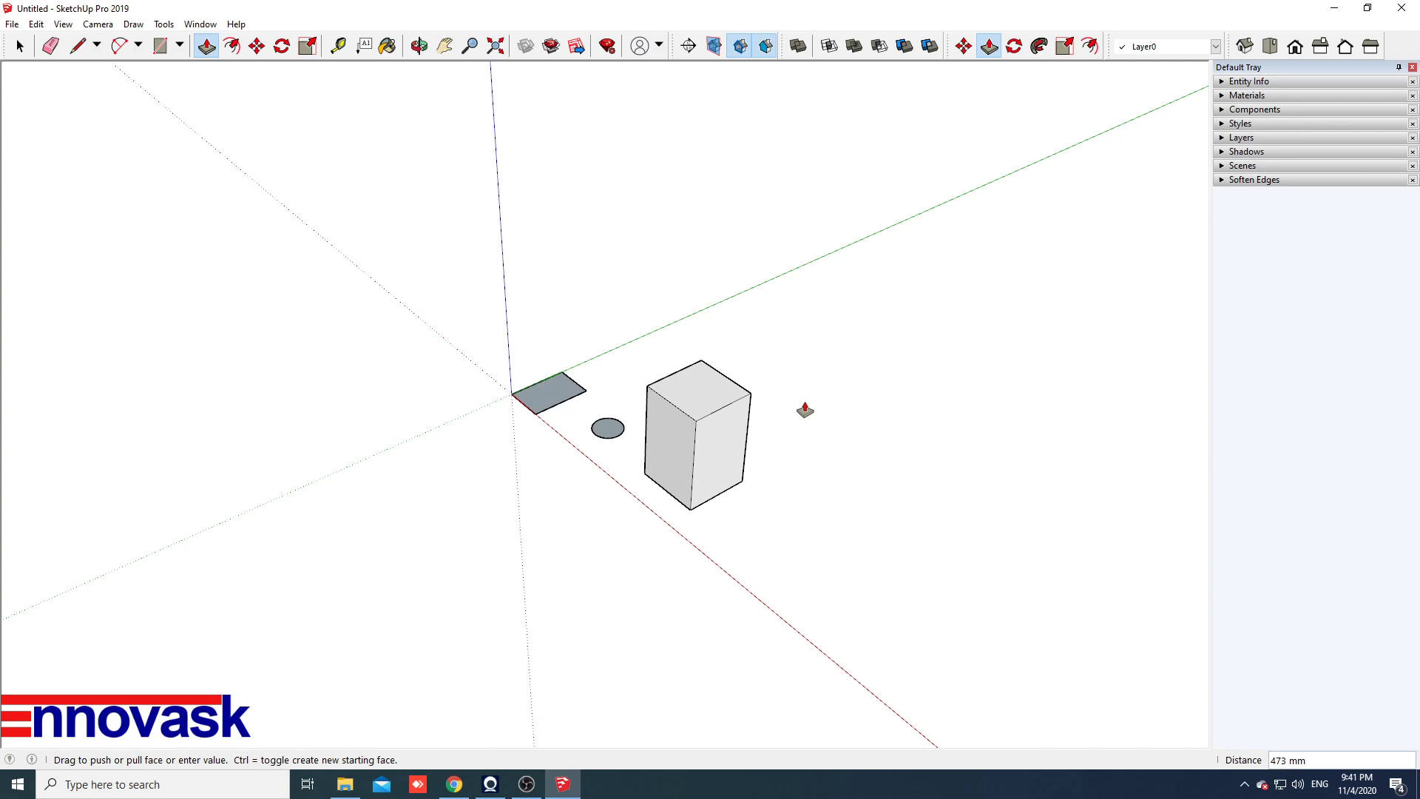
{"action": "type", "text": "100"}
{"action": "key", "text": "Return"}
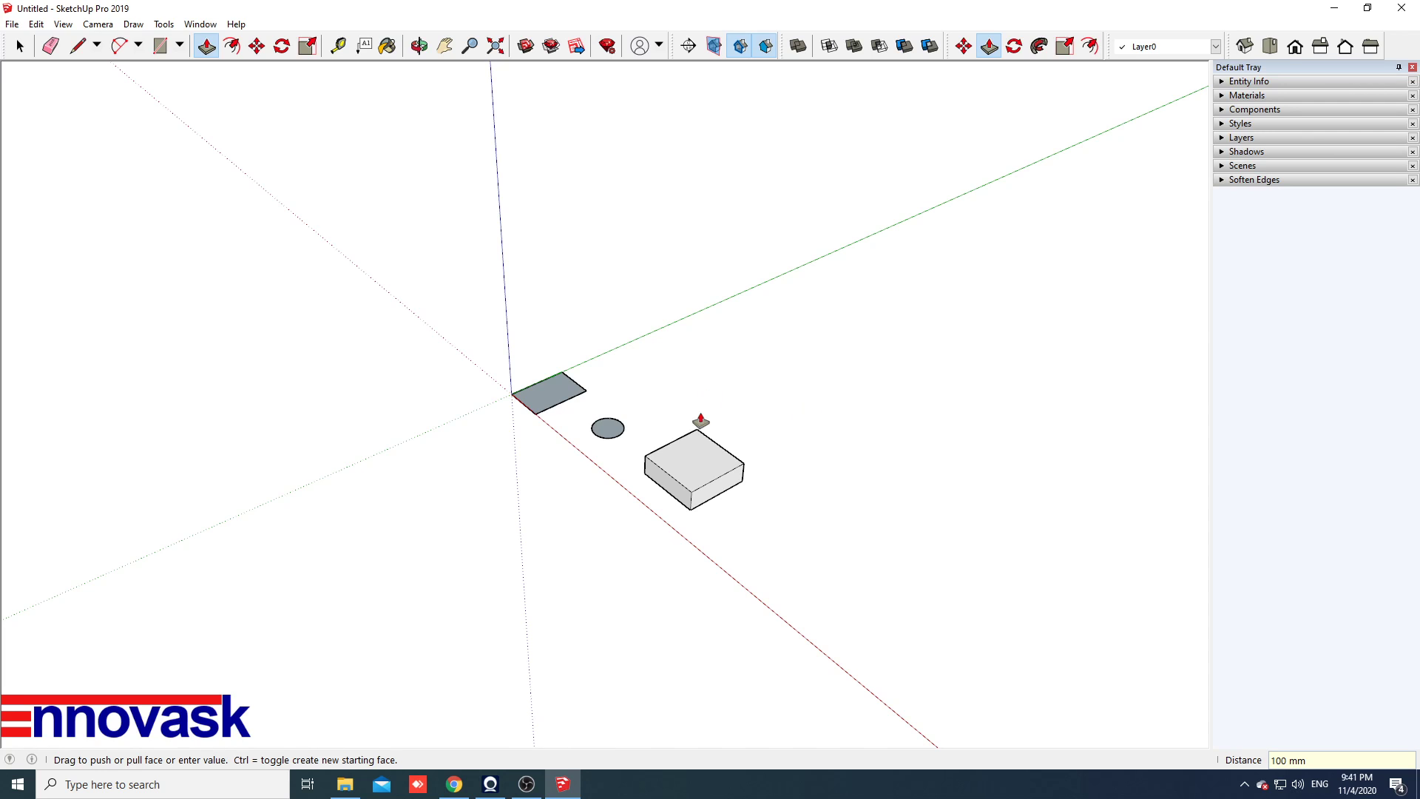
{"action": "middle_click_drag", "start_coordinate": [664, 505], "coordinate": [700, 475]}
{"action": "scroll", "coordinate": [700, 477], "scroll_direction": "up", "scroll_amount": 5}
{"action": "scroll", "coordinate": [704, 500], "scroll_direction": "up", "scroll_amount": 2}
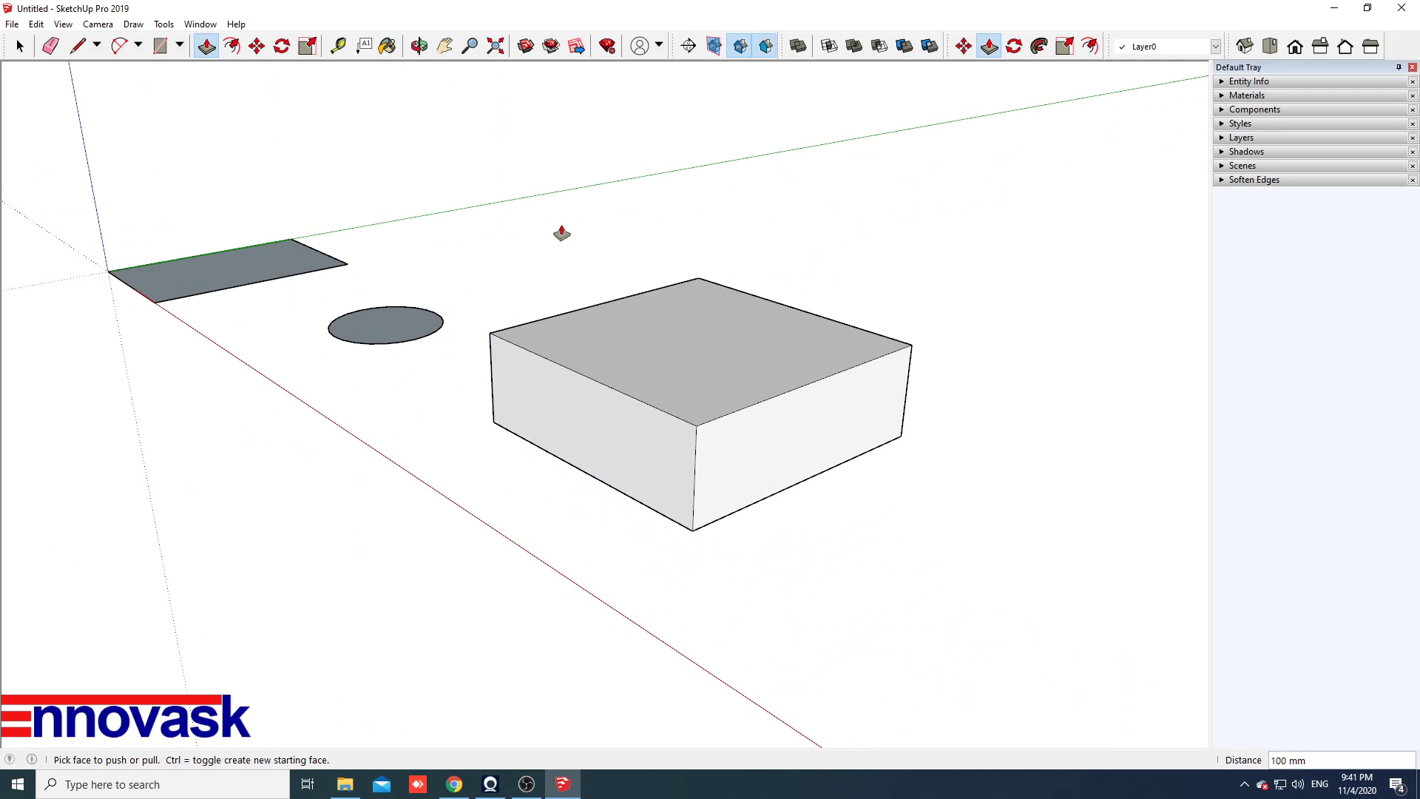
Measure with the Tape Measure tool from the bottom front corner of the box
{"action": "left_click", "coordinate": [338, 46]}
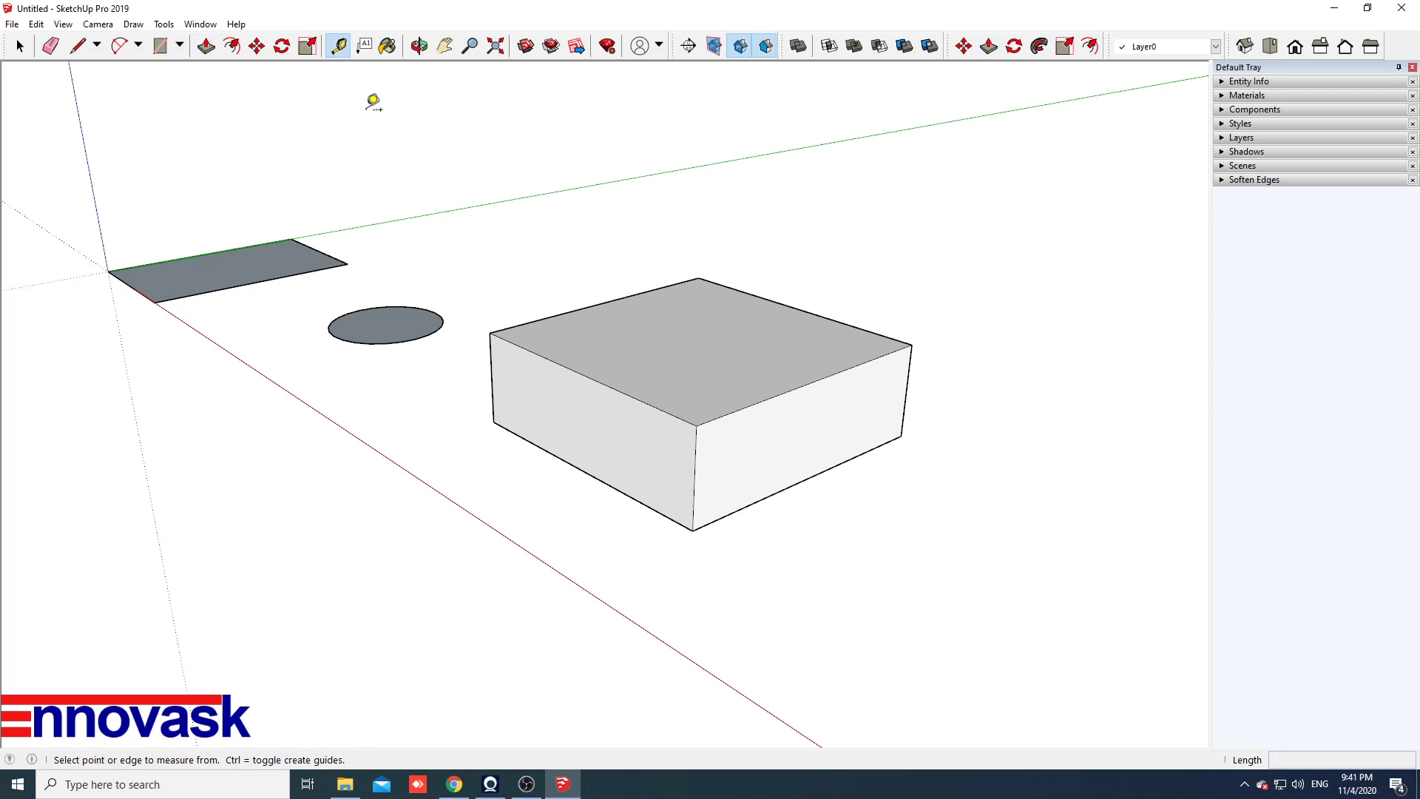
{"action": "left_click", "coordinate": [693, 530]}
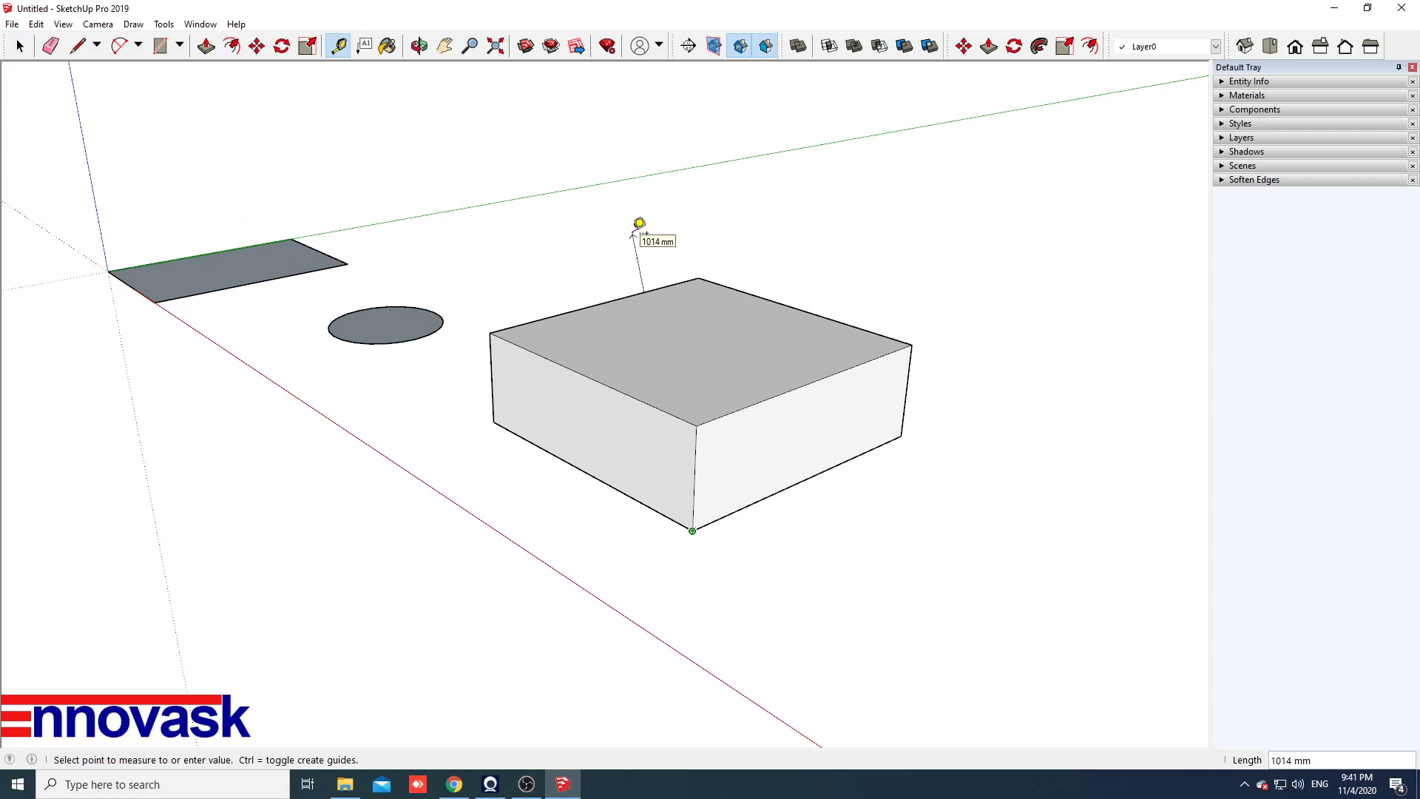
{"action": "key", "text": "space"}
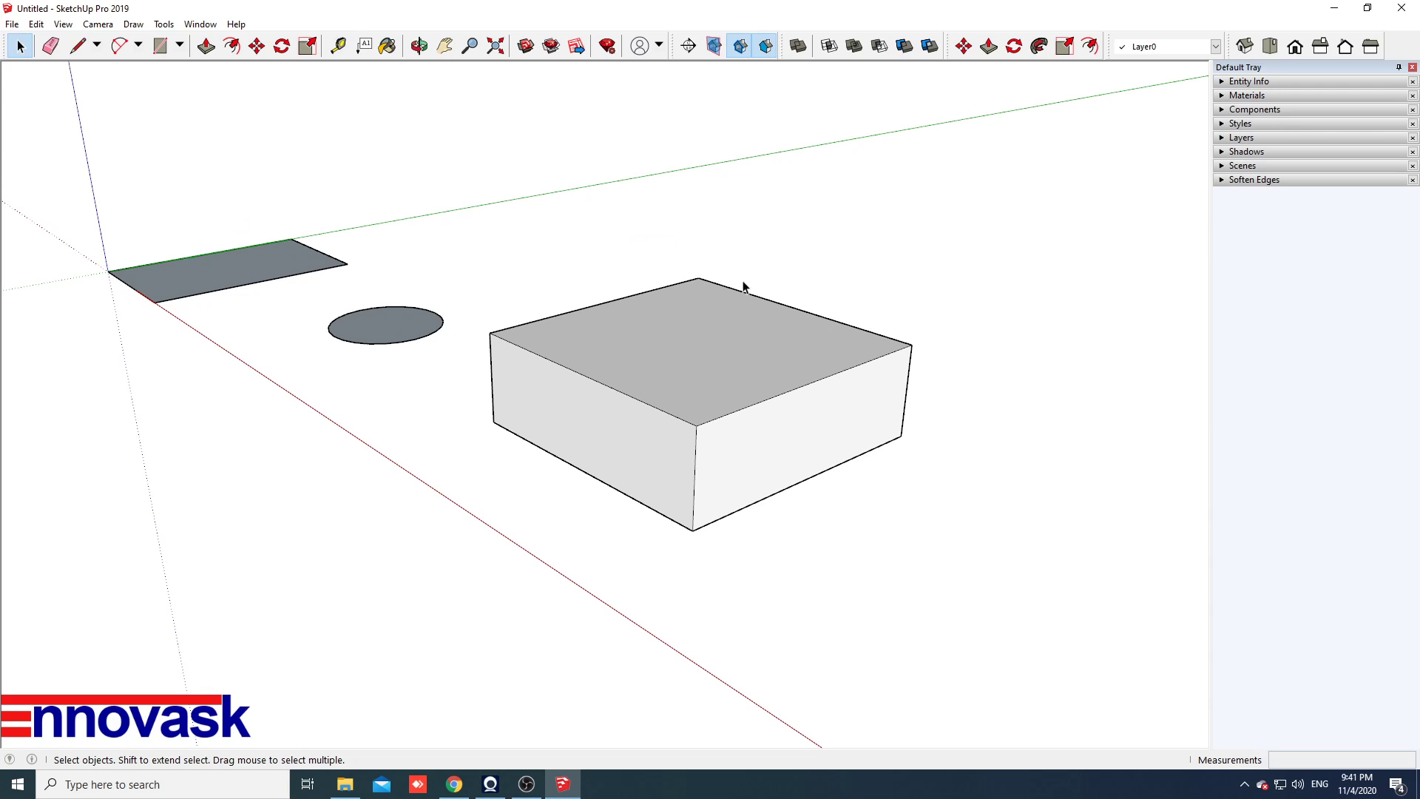
Expand the entity information and draw a circle of about 75 mm radius on the ground behind the box
{"action": "scroll", "coordinate": [686, 392], "scroll_direction": "down", "scroll_amount": 5}
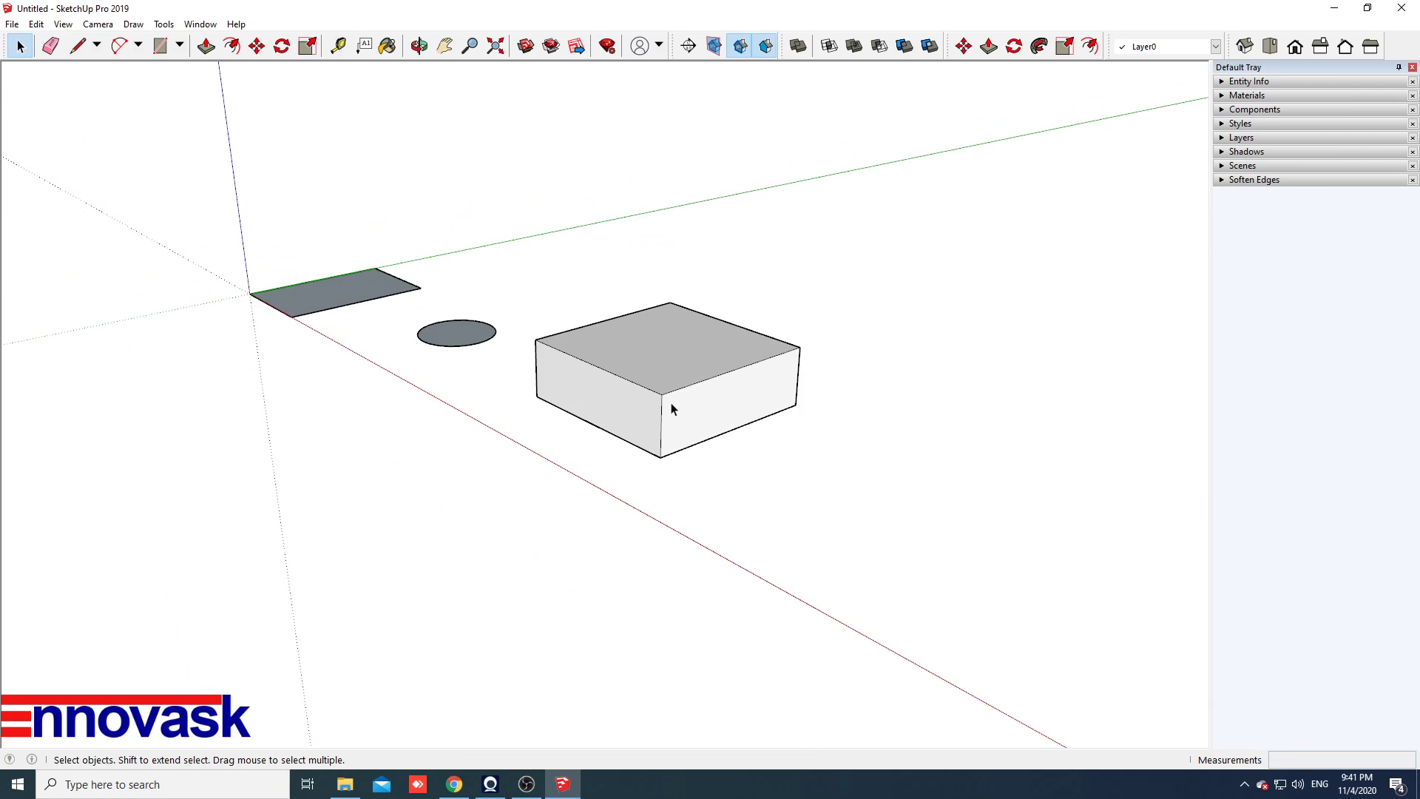
{"action": "middle_click_drag", "start_coordinate": [691, 412], "coordinate": [705, 325]}
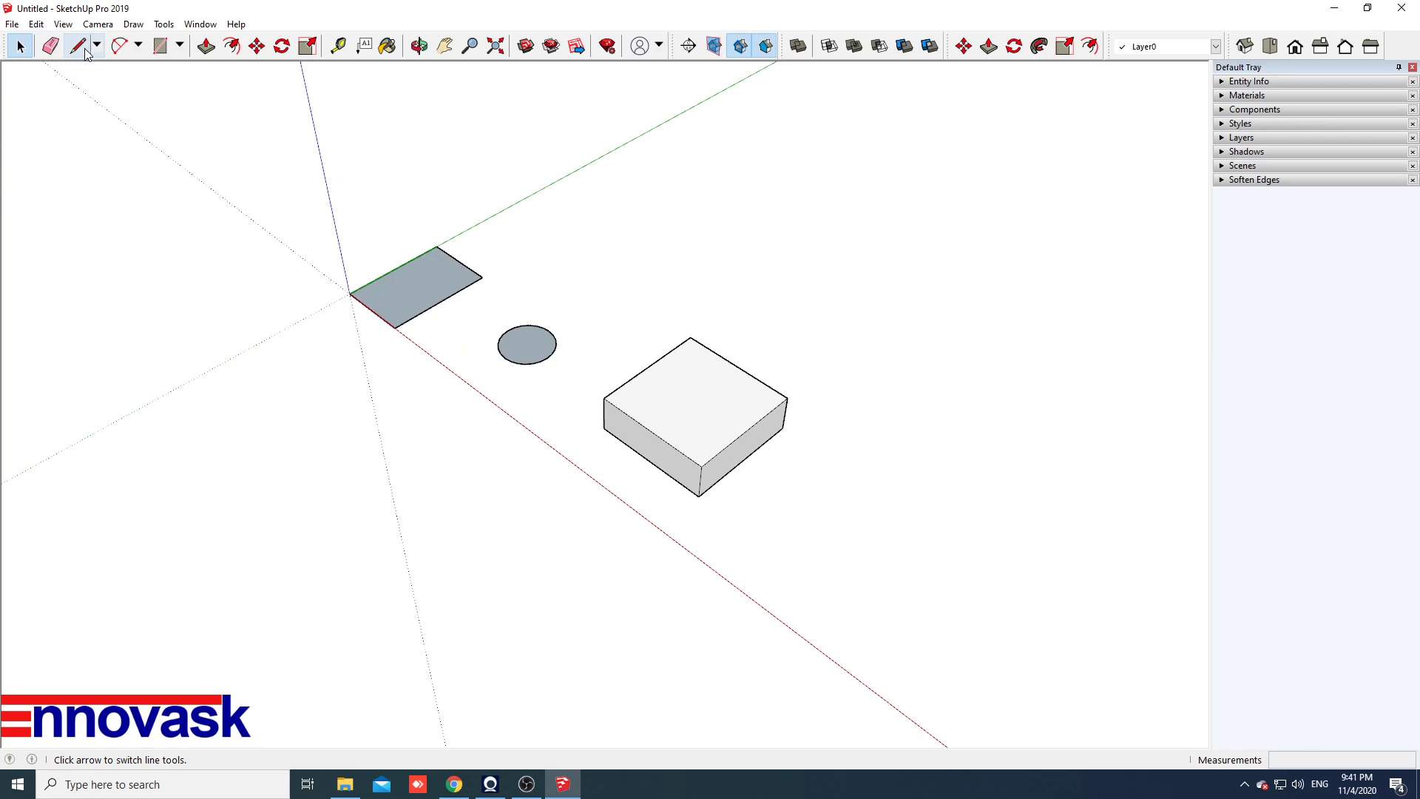
{"action": "left_click", "coordinate": [182, 48]}
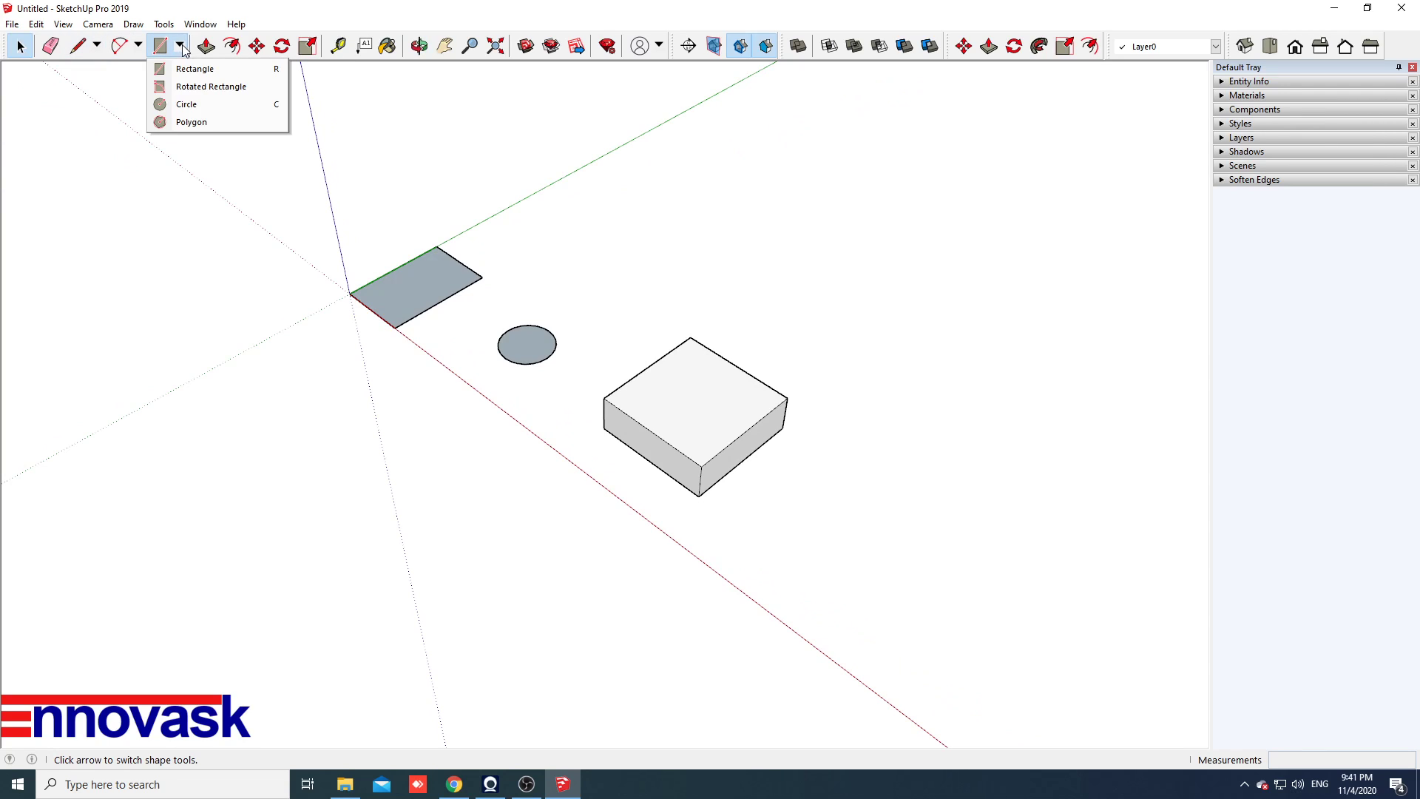
{"action": "left_click", "coordinate": [178, 105]}
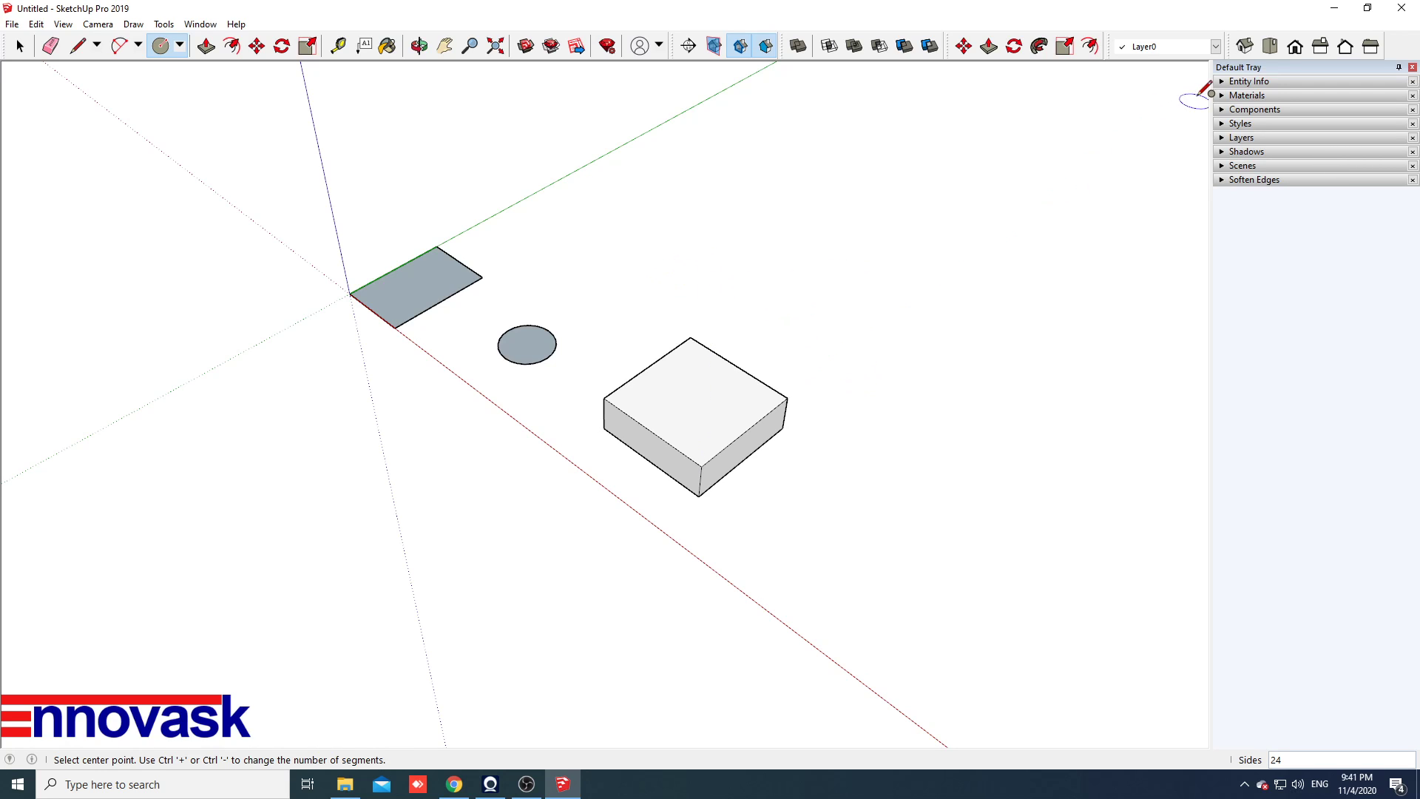
{"action": "left_click", "coordinate": [1223, 83]}
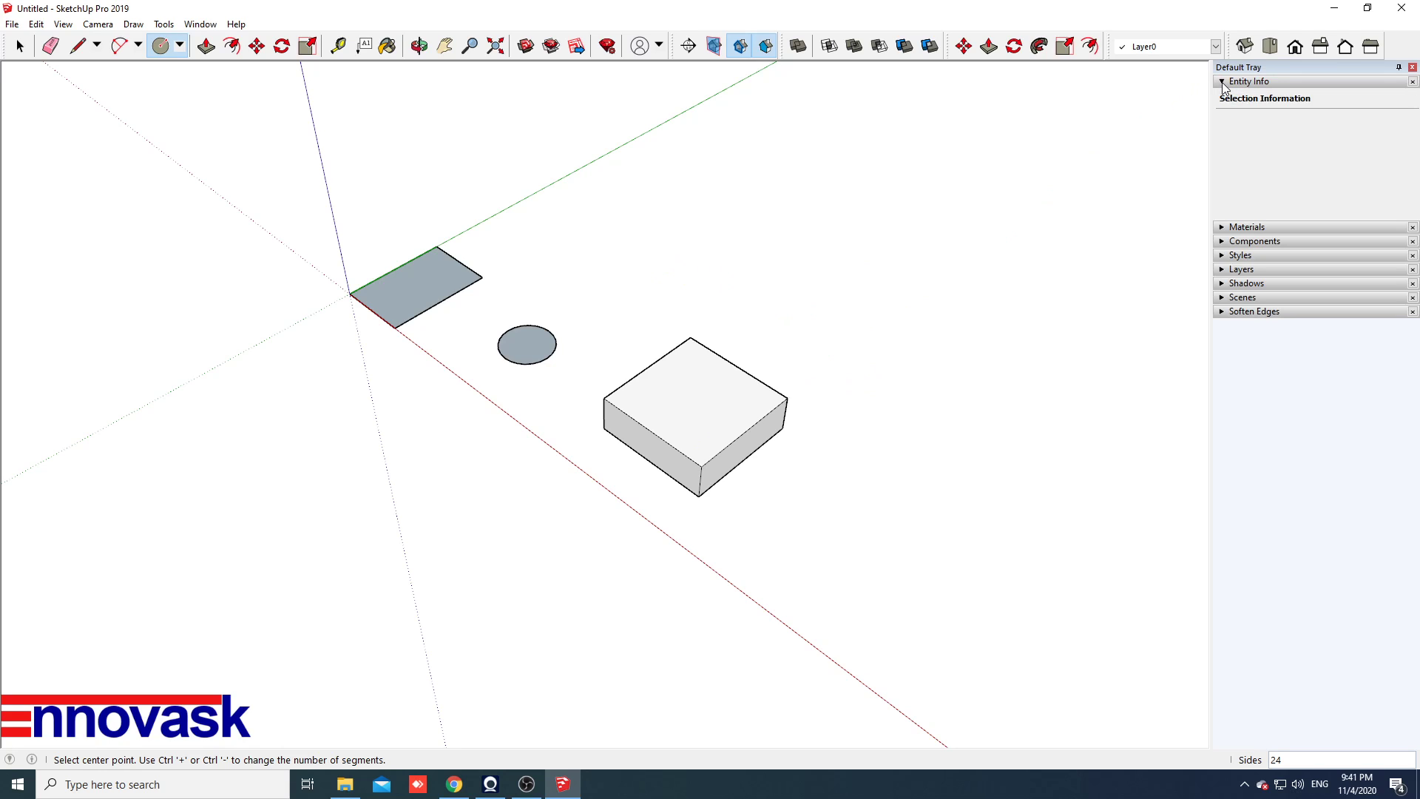
{"action": "left_click", "coordinate": [767, 299]}
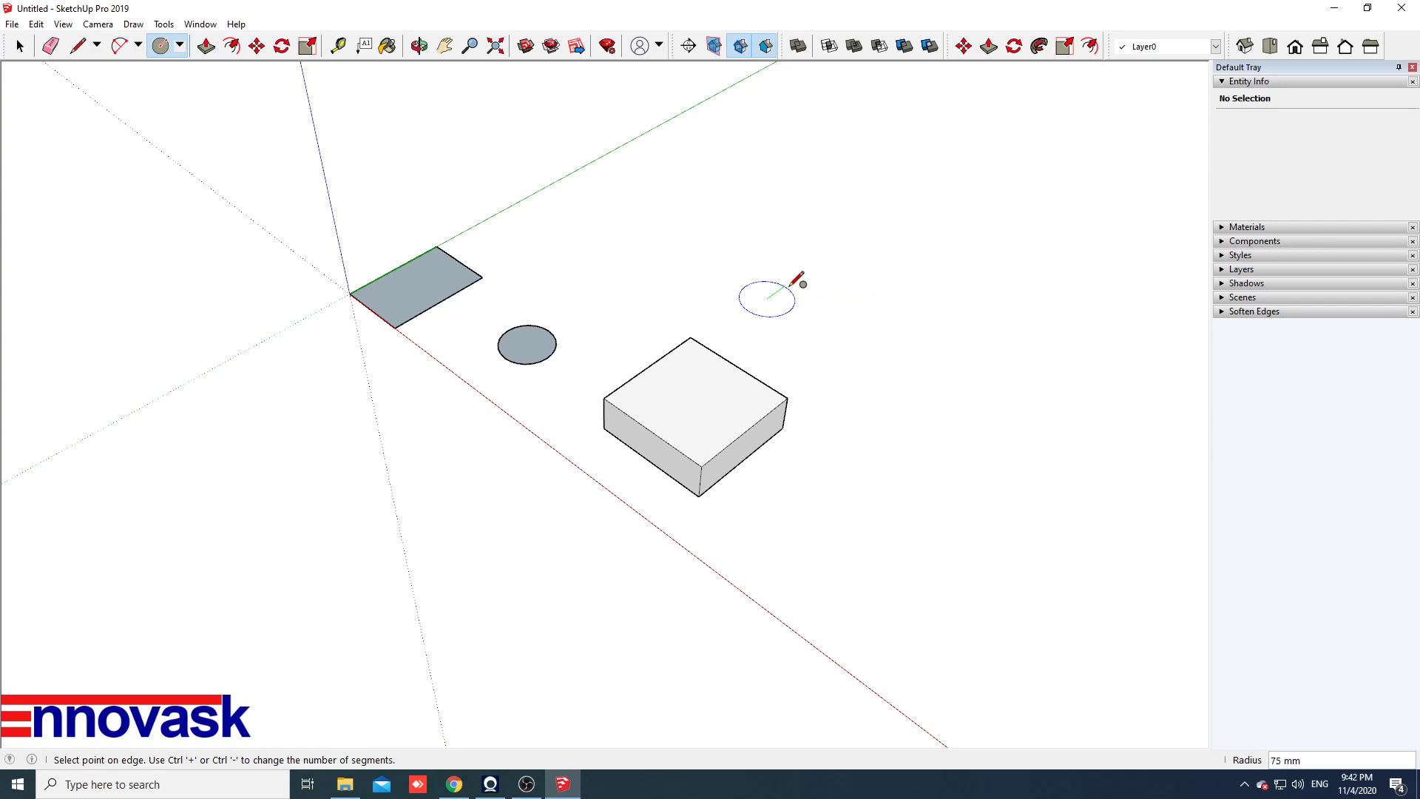
{"action": "left_click", "coordinate": [790, 286]}
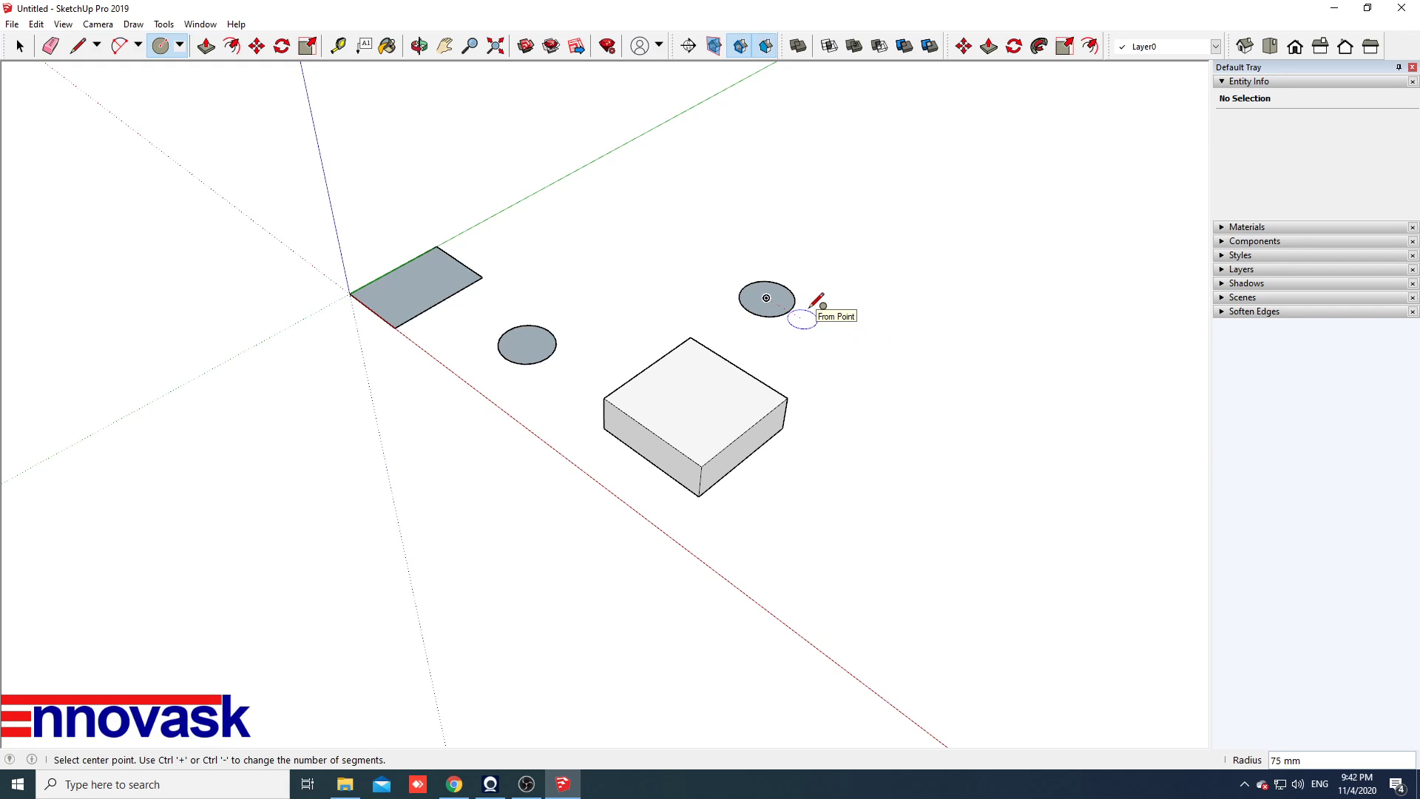
{"action": "key", "text": "space"}
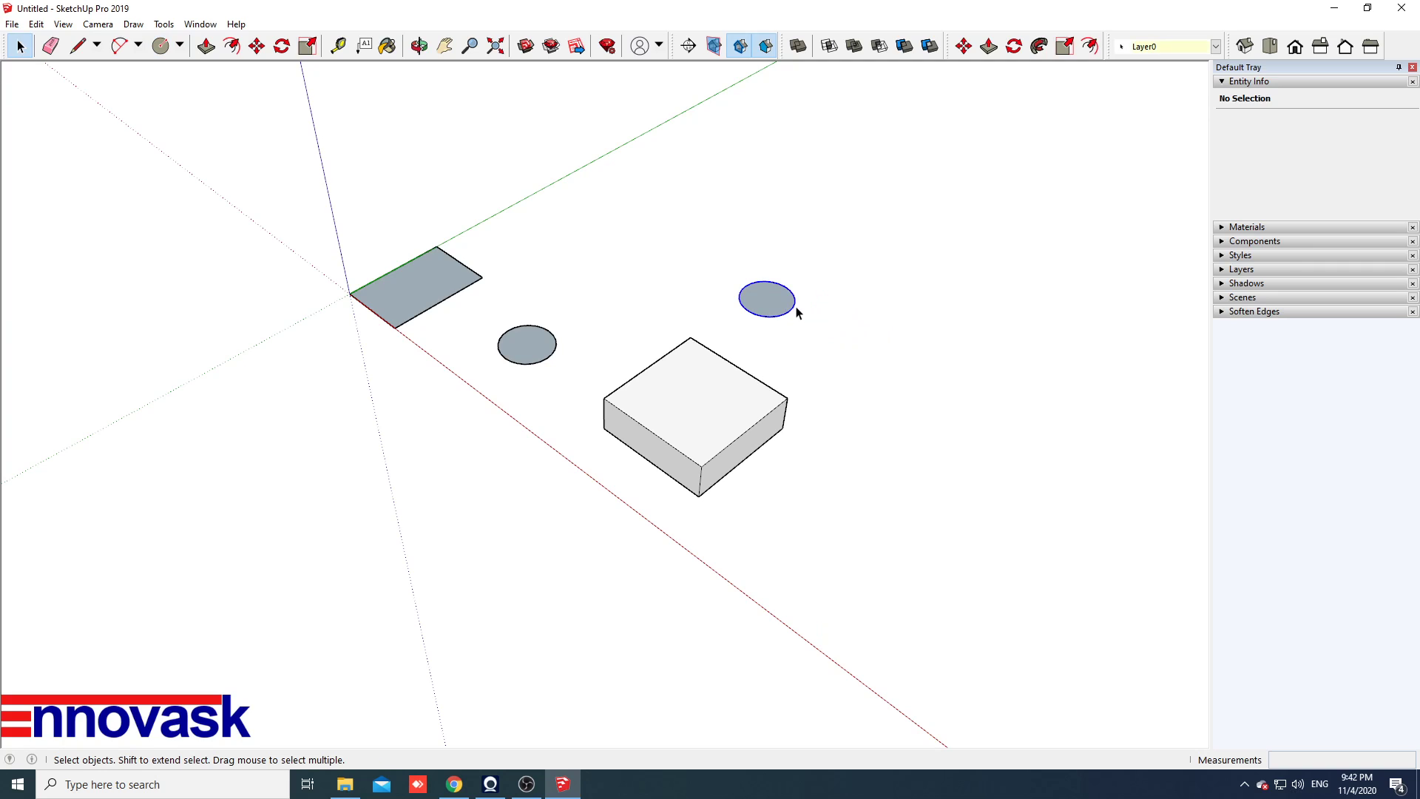
Select the edge of the new circle behind the box and enter 24 as its number of segments
{"action": "left_click", "coordinate": [796, 309]}
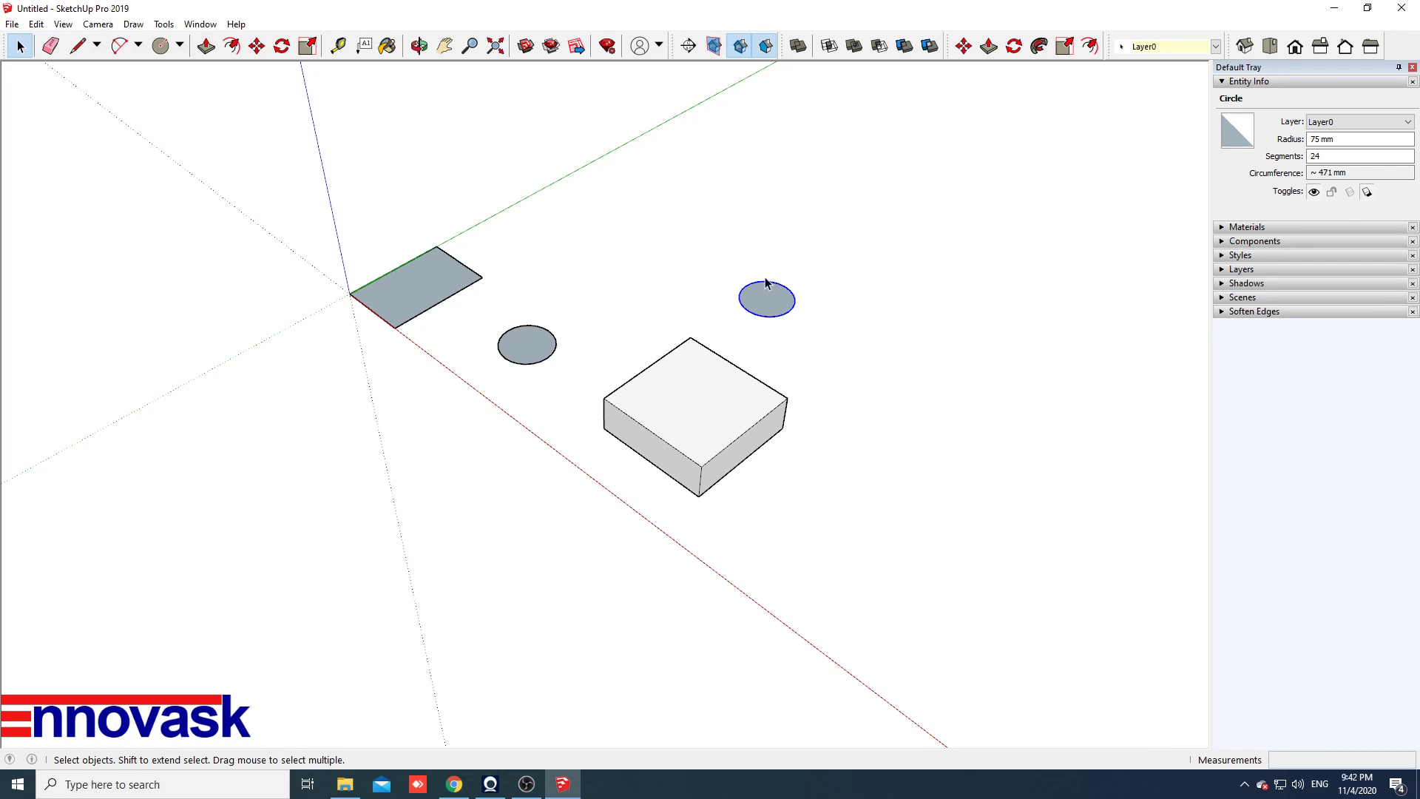
{"action": "left_click", "coordinate": [1325, 154]}
{"action": "double_click", "coordinate": [1326, 154]}
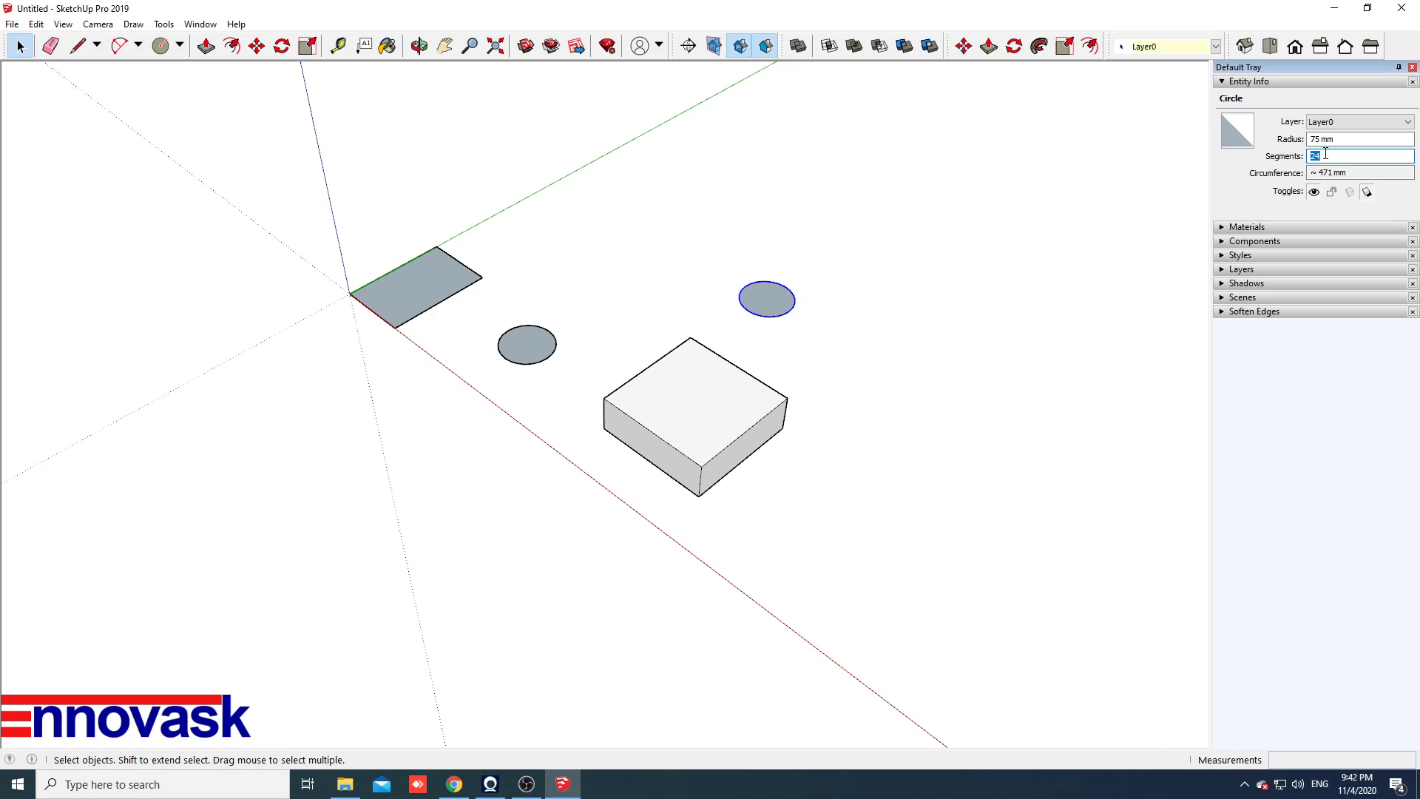
{"action": "key", "text": "Return"}
{"action": "double_click", "coordinate": [1314, 156]}
{"action": "key", "text": "Return"}
{"action": "scroll", "coordinate": [770, 299], "scroll_direction": "up", "scroll_amount": 1}
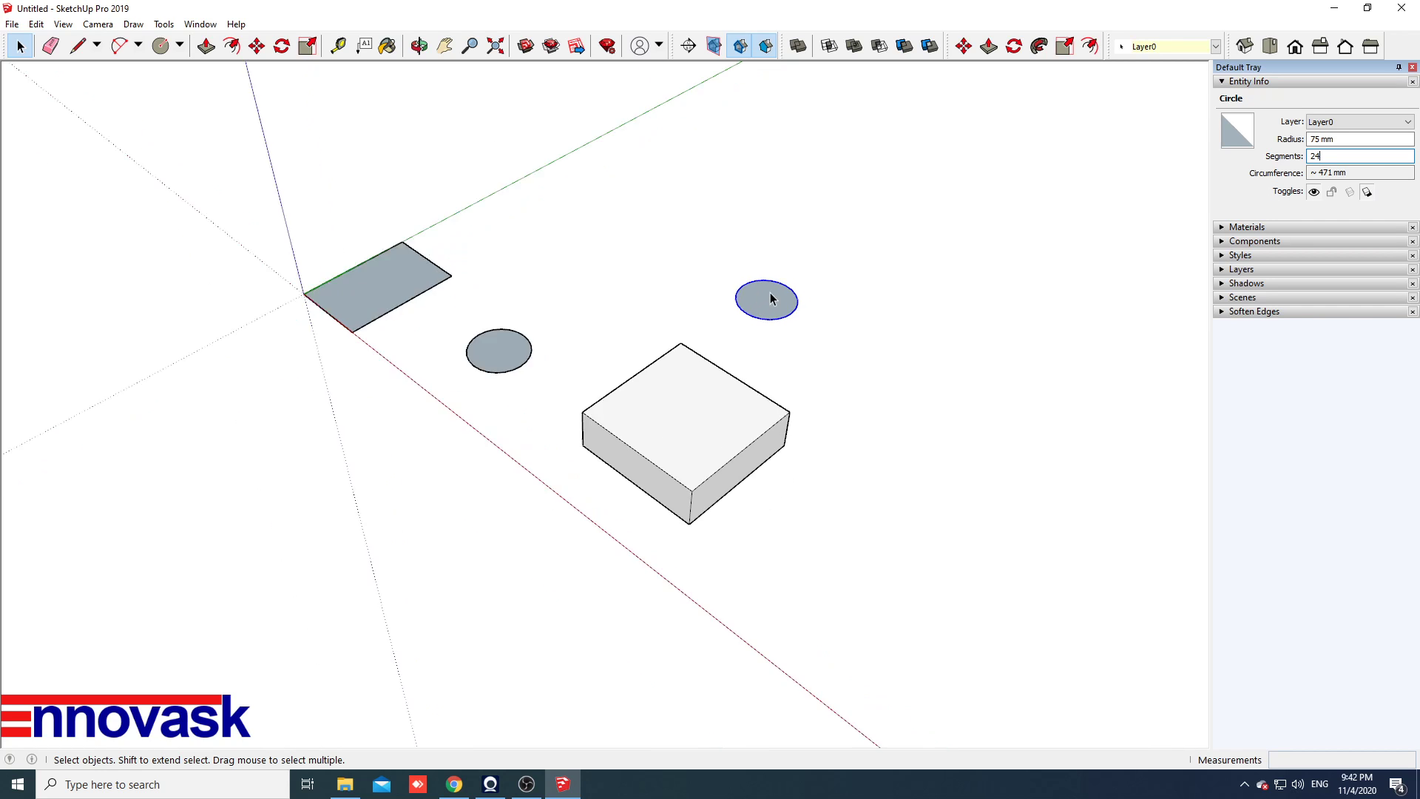
{"action": "scroll", "coordinate": [770, 299], "scroll_direction": "up", "scroll_amount": 5}
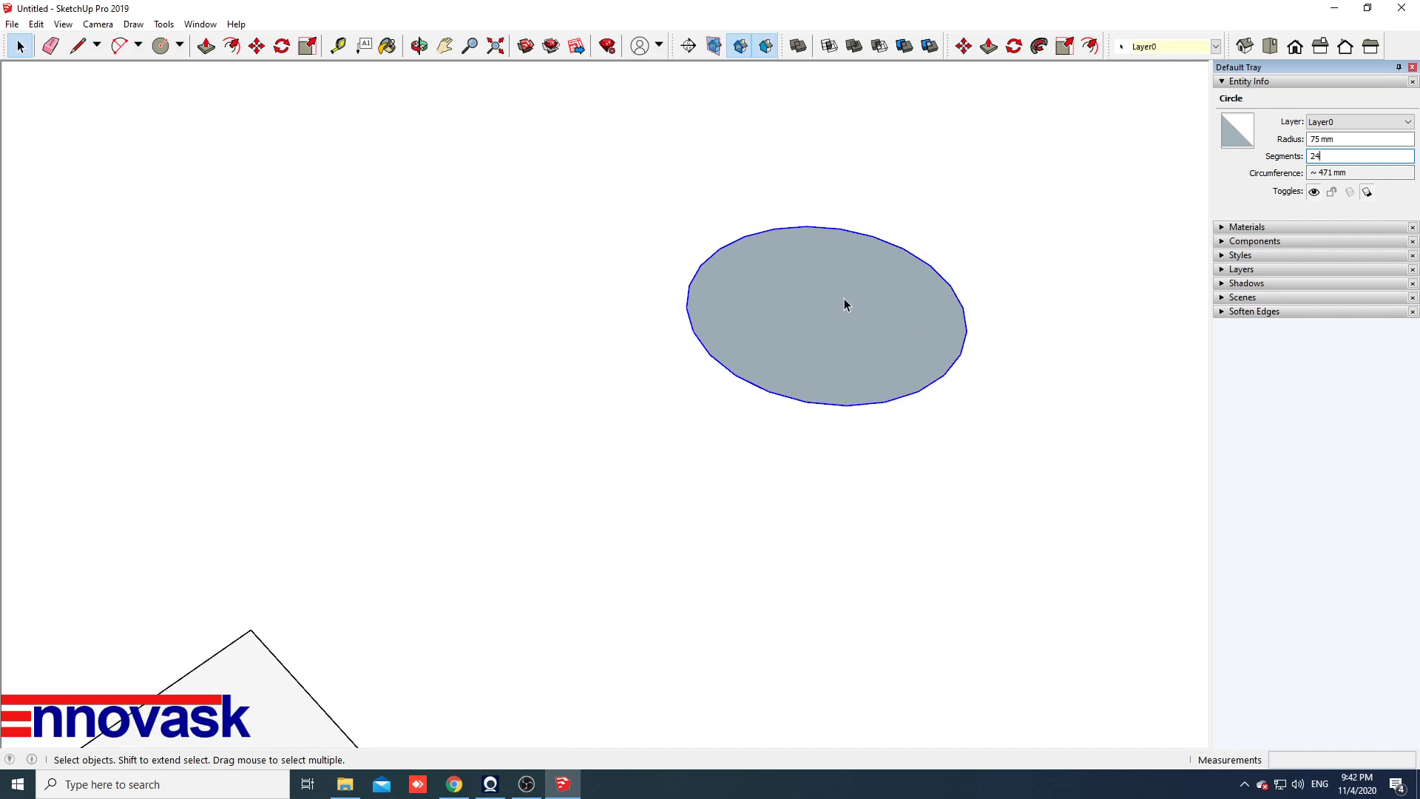
{"action": "scroll", "coordinate": [844, 298], "scroll_direction": "up", "scroll_amount": 3}
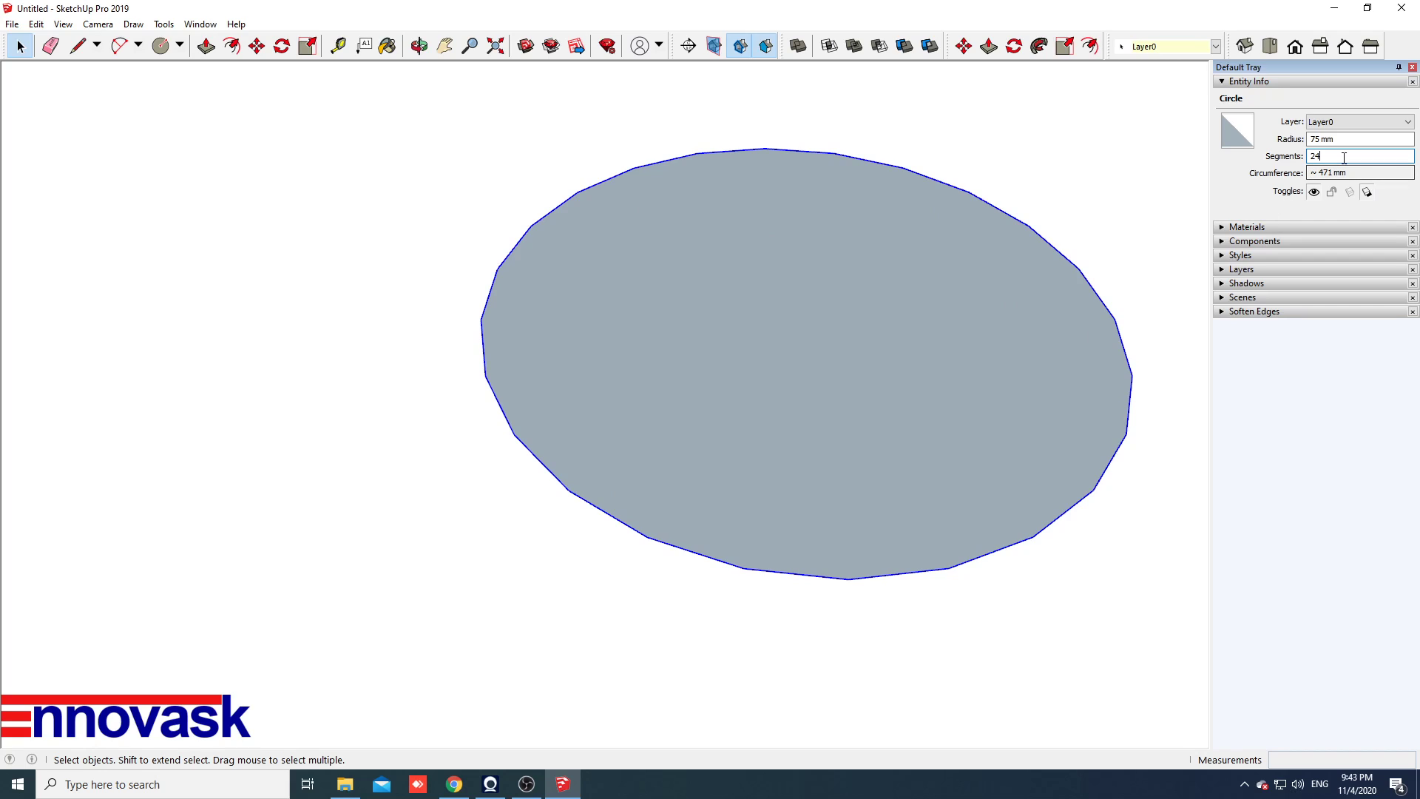
Try smoother outlines for the selected circle by setting its segments to 36, followed by a higher count
{"action": "double_click", "coordinate": [1303, 156]}
{"action": "type", "text": "36"}
{"action": "key", "text": "Return"}
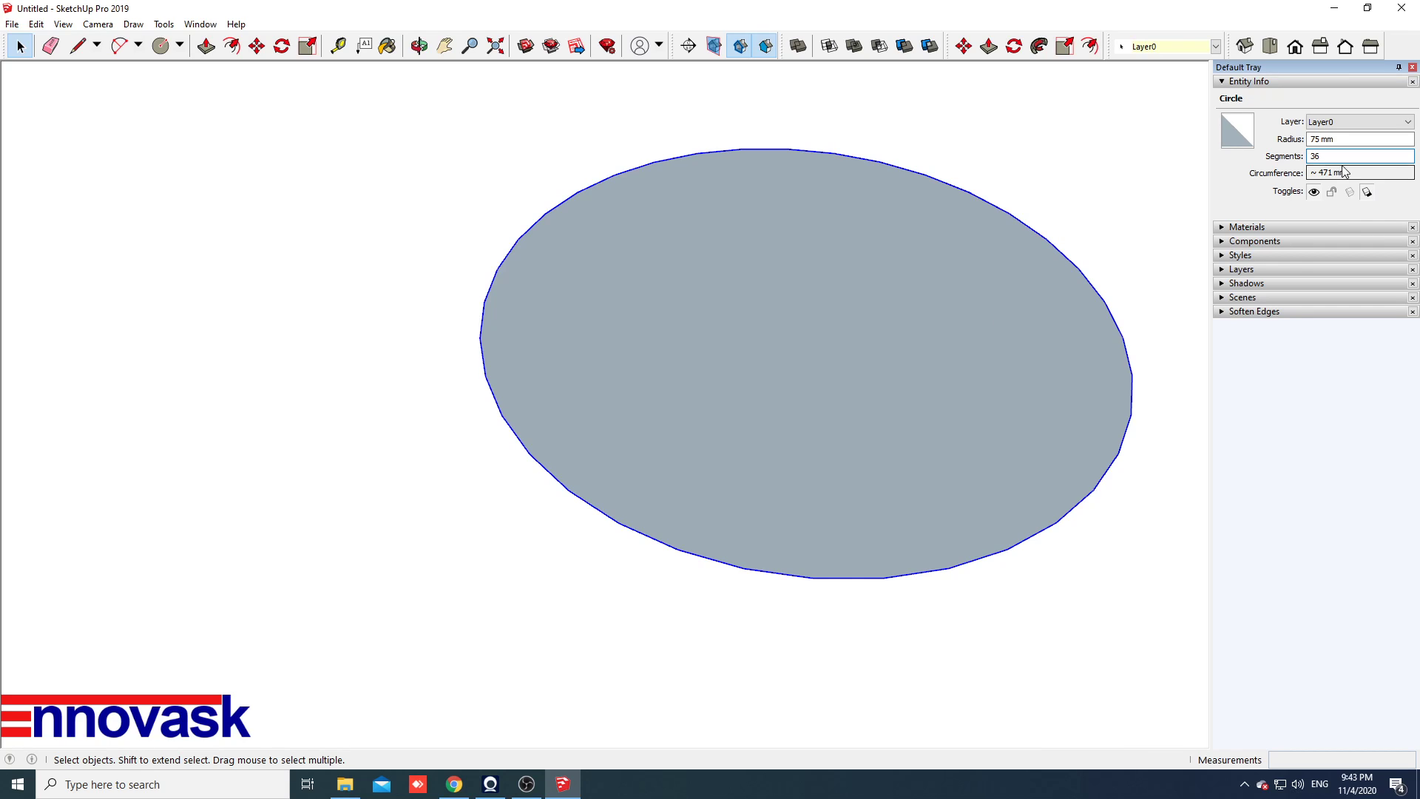
{"action": "double_click", "coordinate": [1296, 157]}
{"action": "type", "text": "6"}
{"action": "key", "text": "Return"}
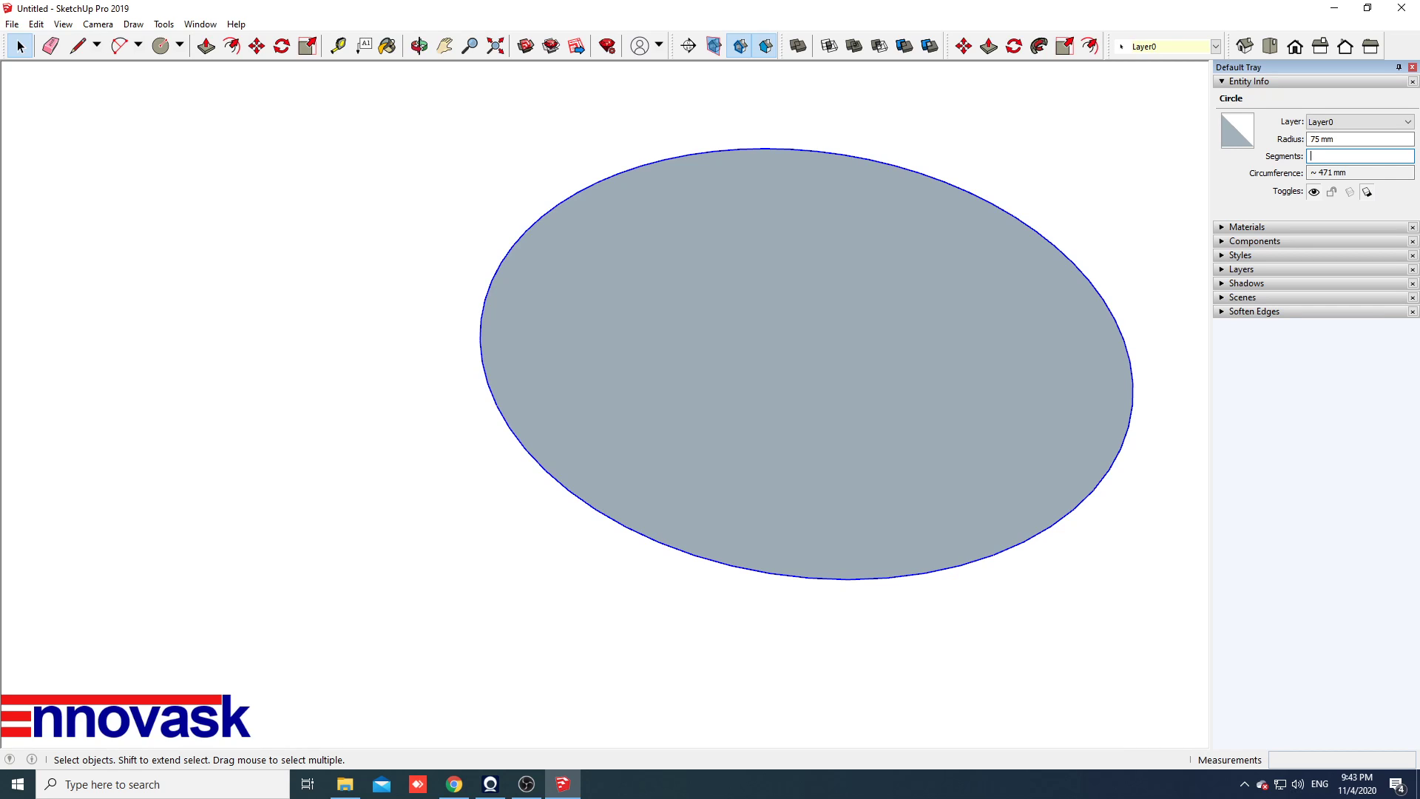
Restore the selected circle's segment count to 24
{"action": "key", "text": "Return"}
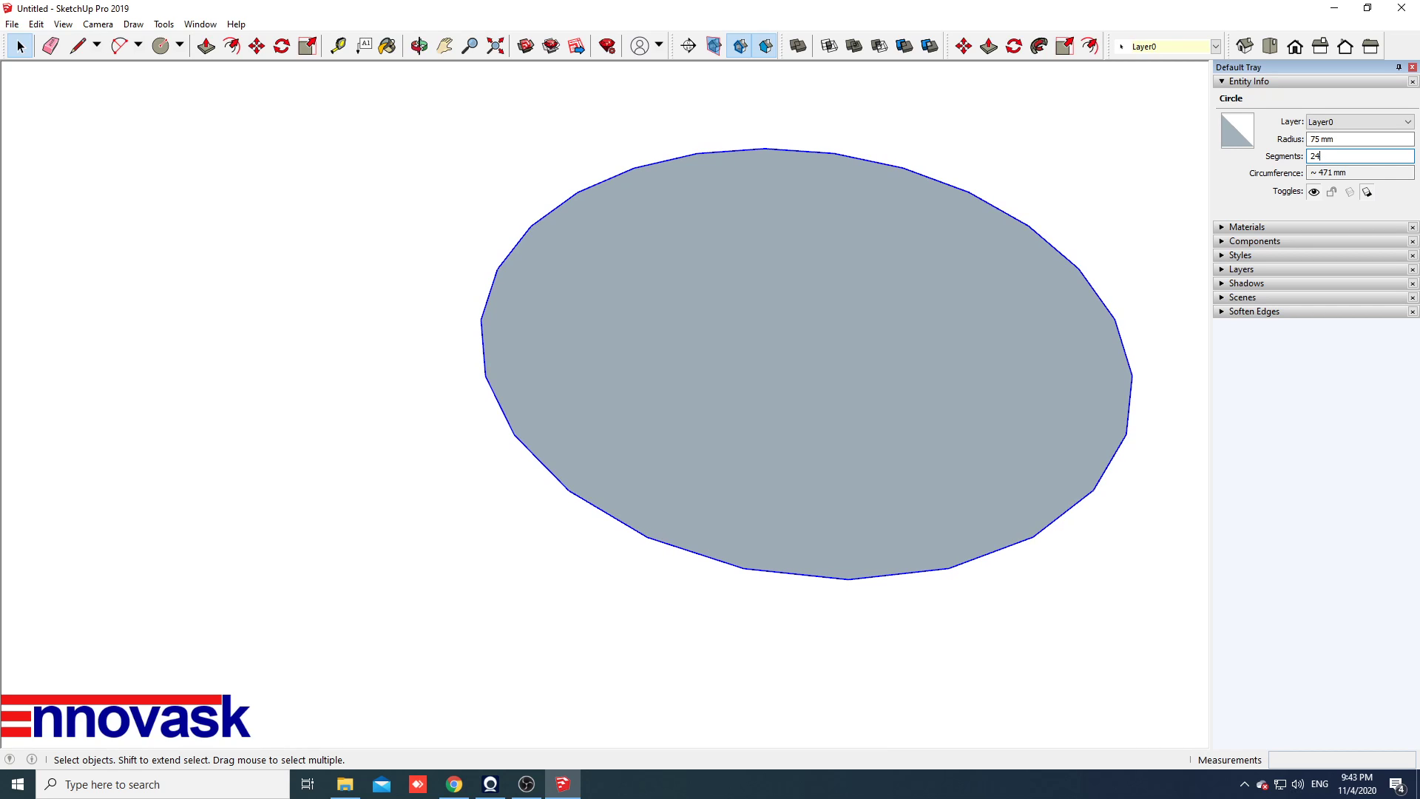
{"action": "scroll", "coordinate": [961, 216], "scroll_direction": "down", "scroll_amount": 3}
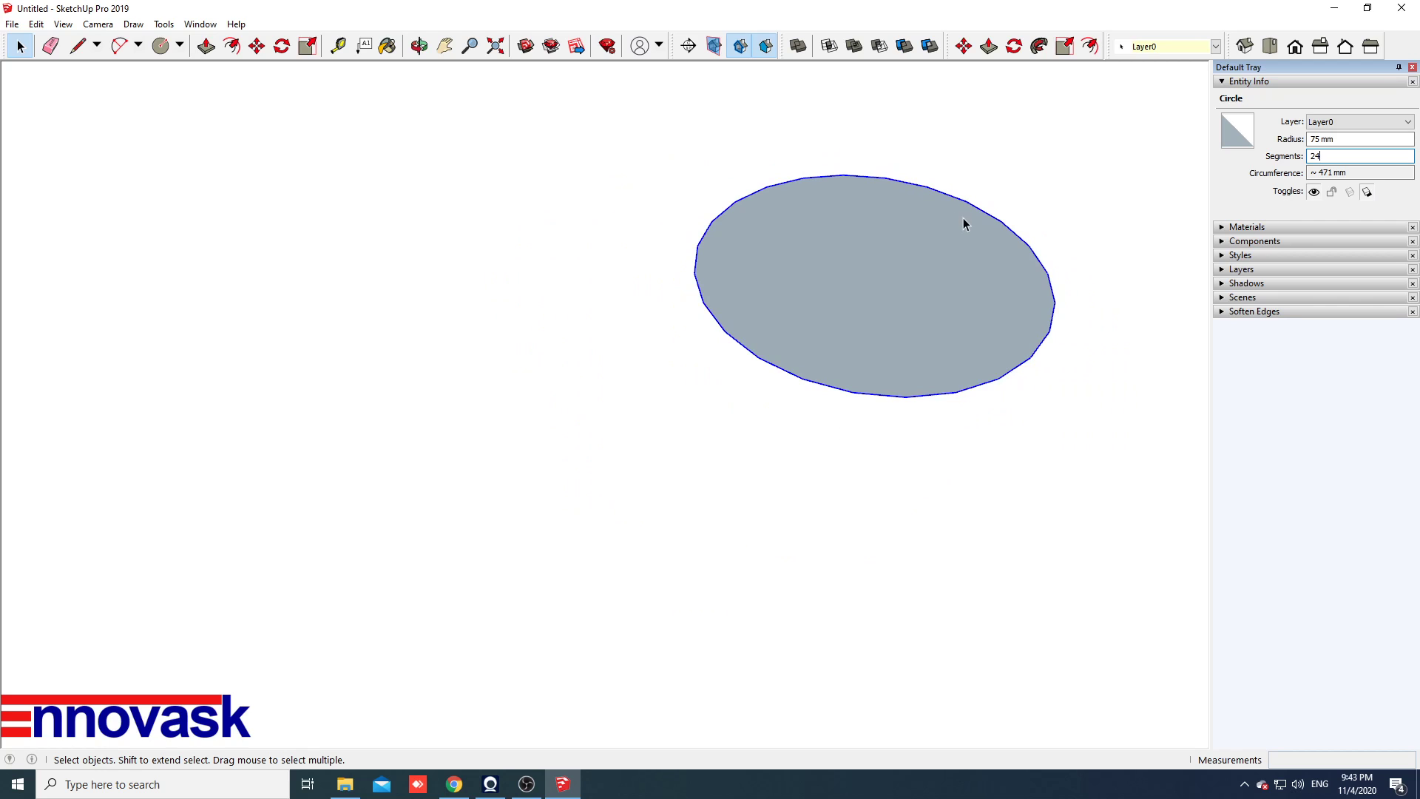
{"action": "scroll", "coordinate": [898, 207], "scroll_direction": "down", "scroll_amount": 2}
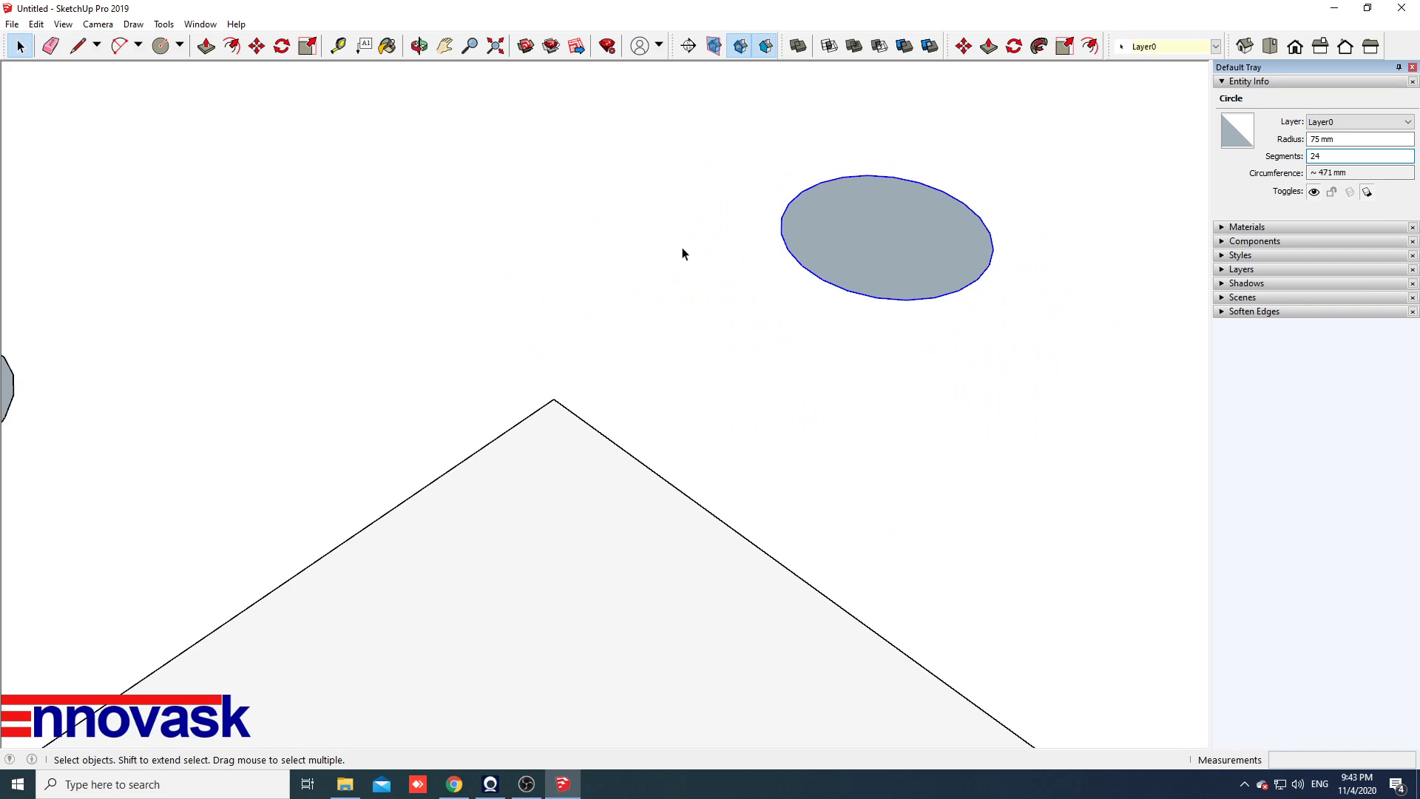
{"action": "scroll", "coordinate": [692, 267], "scroll_direction": "down", "scroll_amount": 4}
{"action": "scroll", "coordinate": [688, 263], "scroll_direction": "up", "scroll_amount": 2}
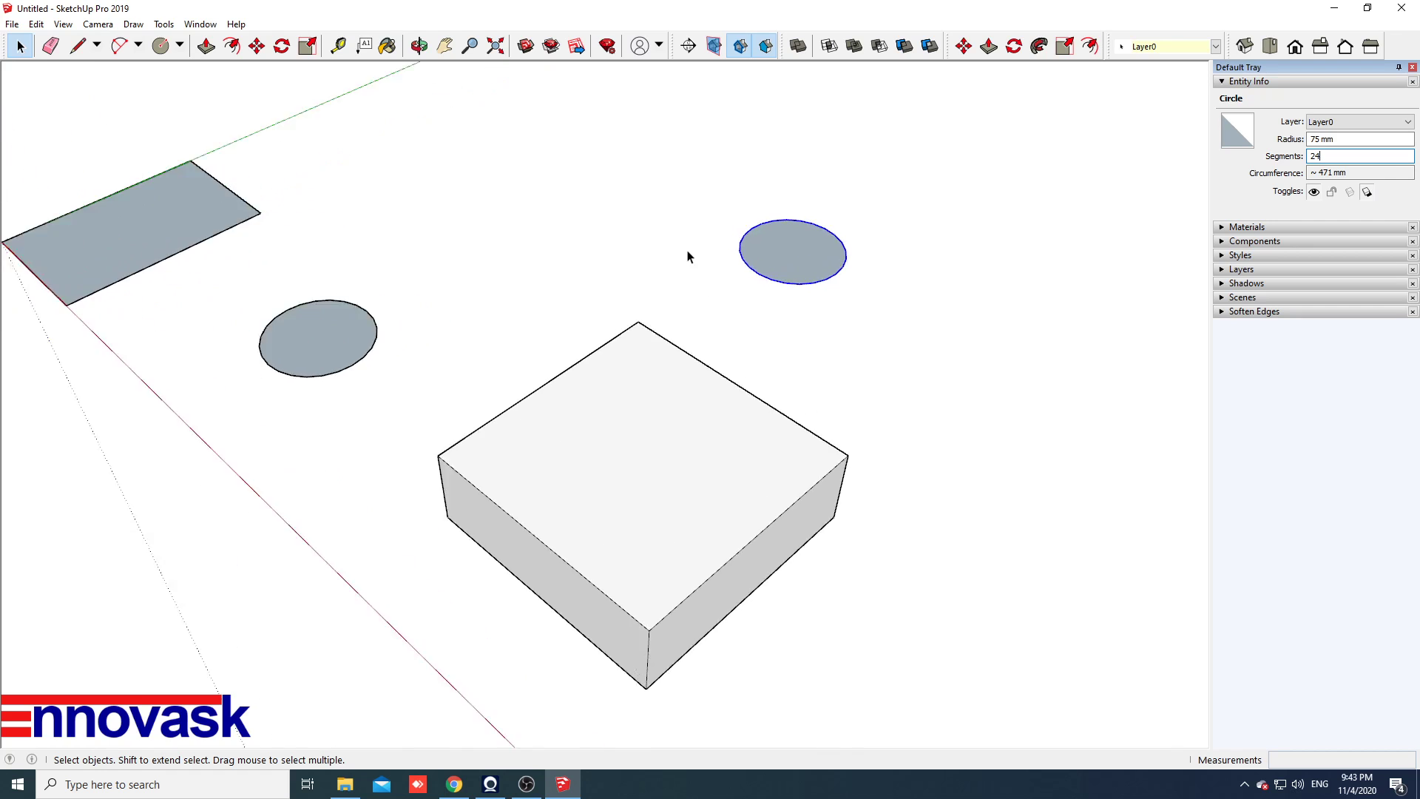
{"action": "scroll", "coordinate": [690, 265], "scroll_direction": "down", "scroll_amount": 3}
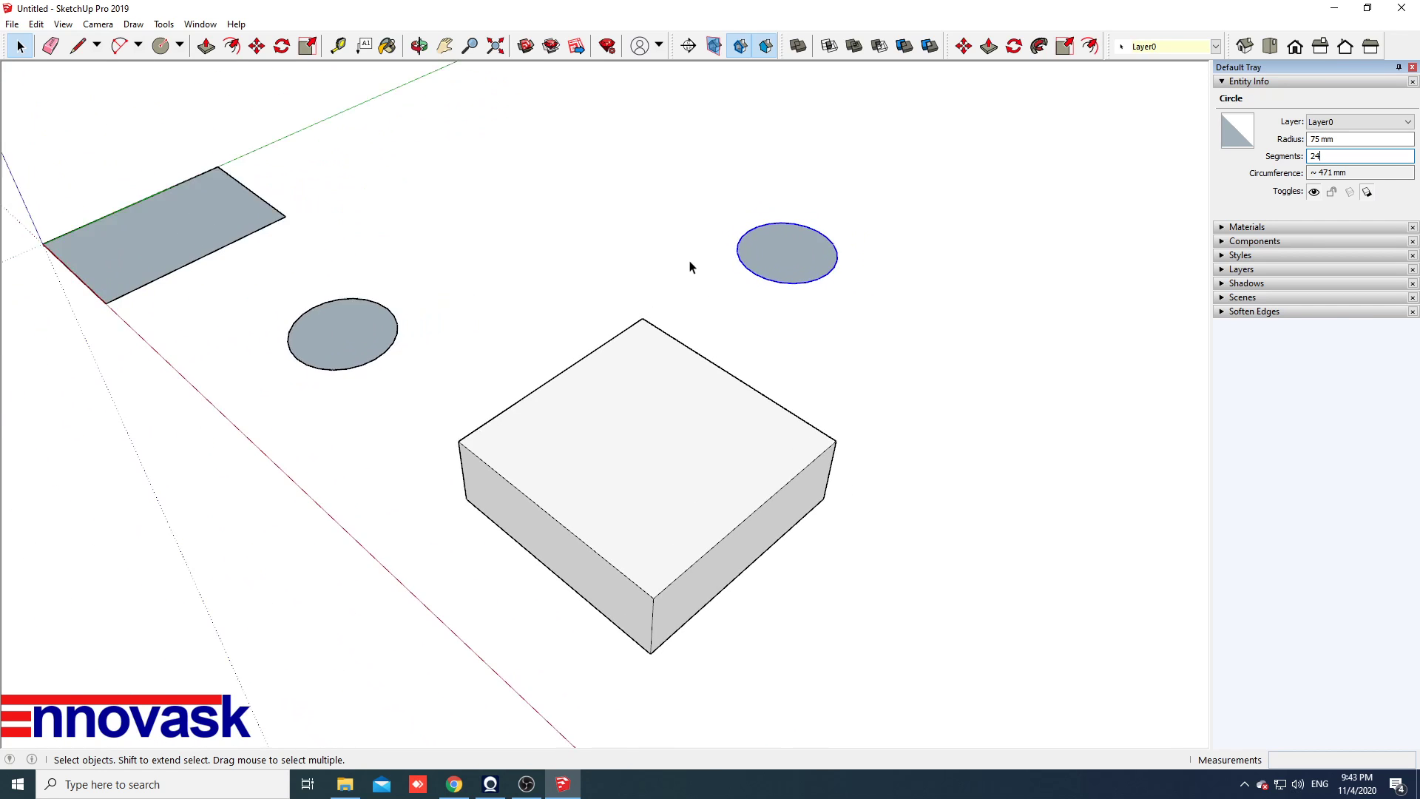
{"action": "scroll", "coordinate": [690, 267], "scroll_direction": "down", "scroll_amount": 6}
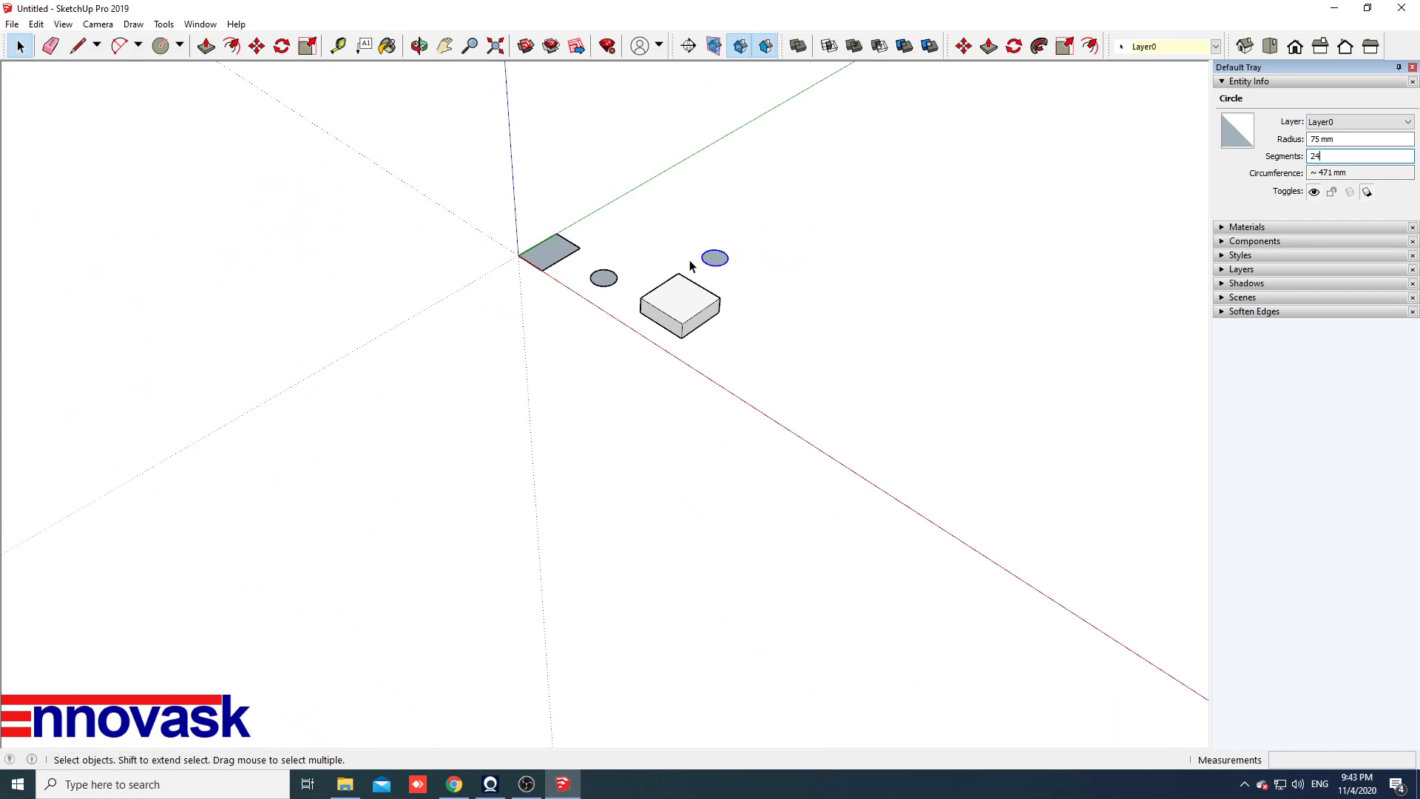
Examine the rectangle, both circles and the box from several distances and angles, and clear the circle selection
{"action": "scroll", "coordinate": [690, 265], "scroll_direction": "down", "scroll_amount": 2}
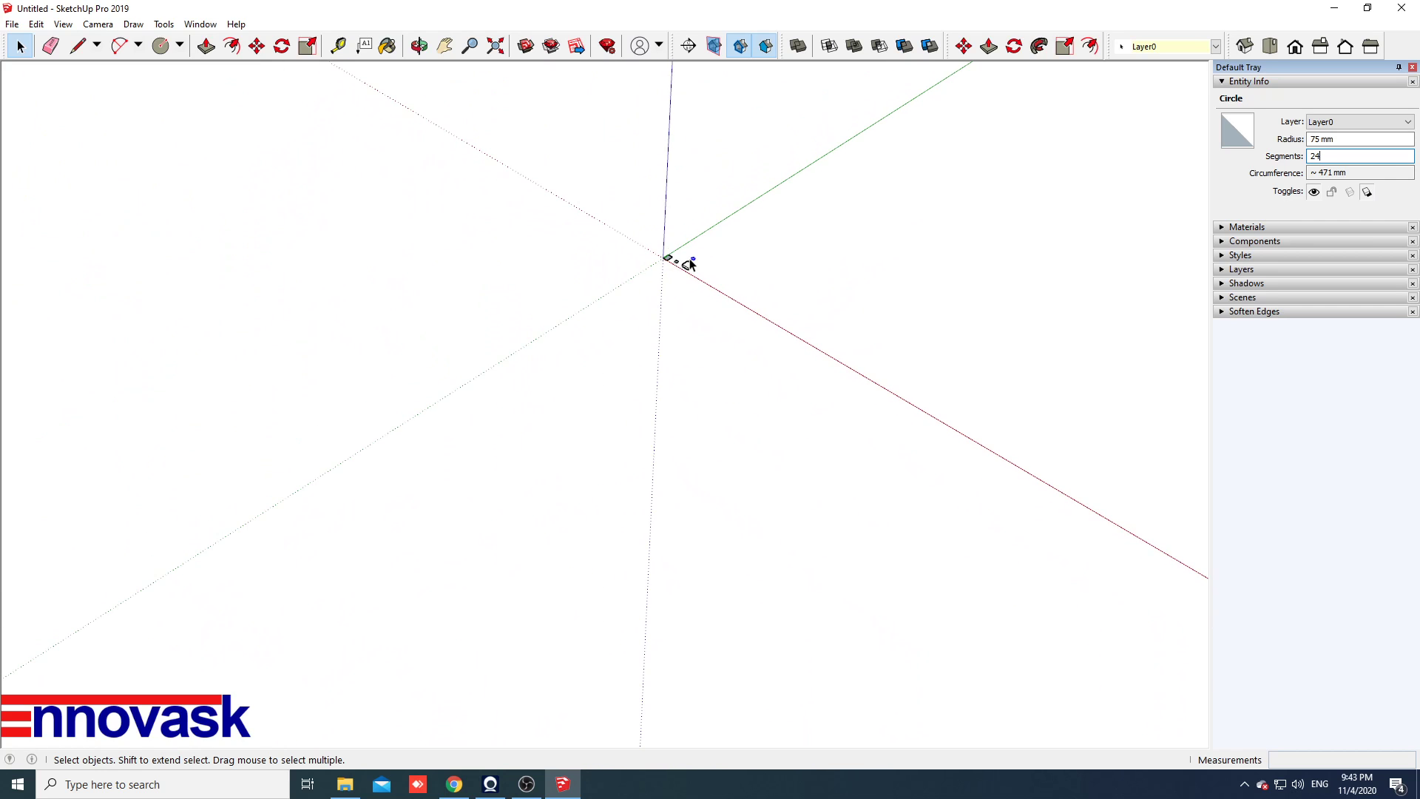
{"action": "scroll", "coordinate": [694, 263], "scroll_direction": "up", "scroll_amount": 4}
{"action": "scroll", "coordinate": [693, 263], "scroll_direction": "up", "scroll_amount": 5}
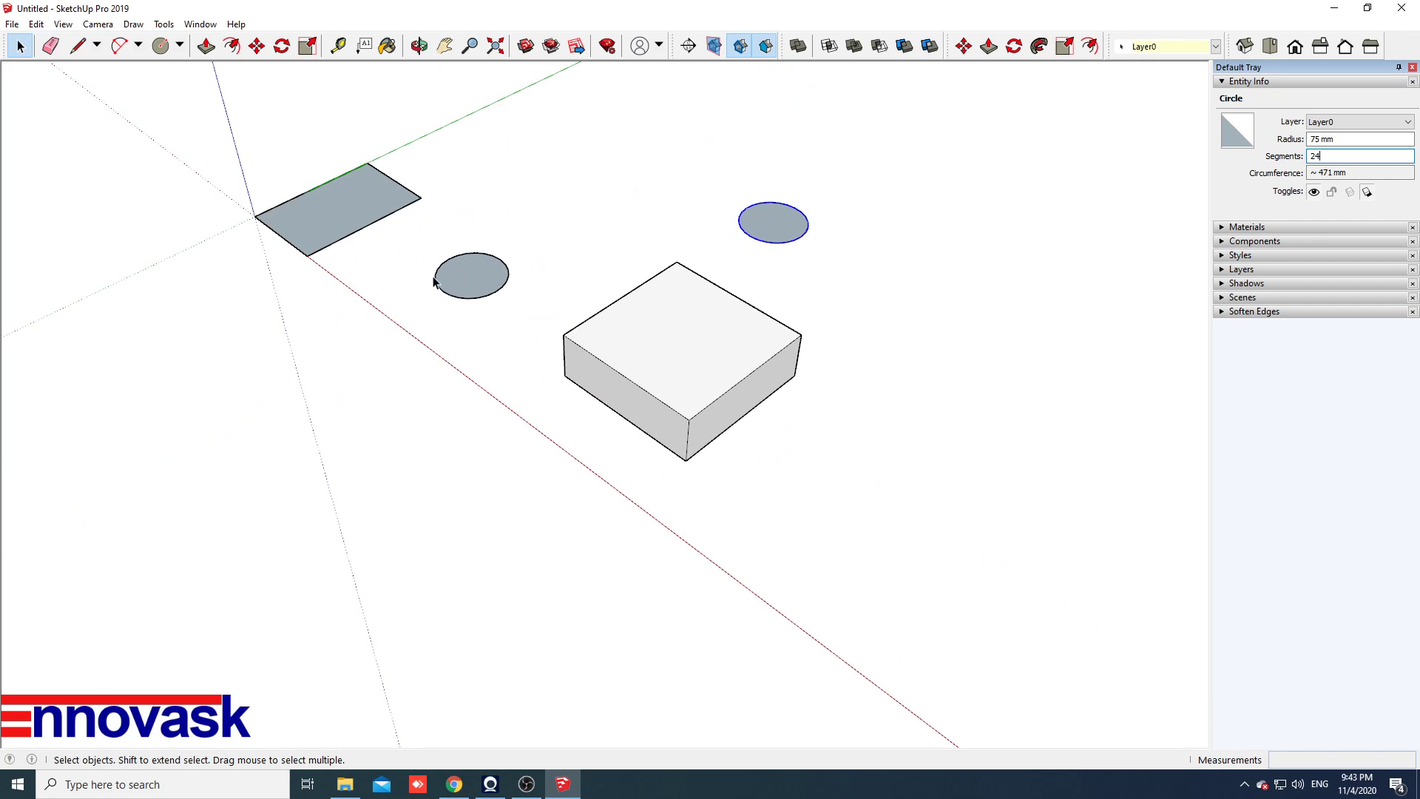
{"action": "scroll", "coordinate": [609, 347], "scroll_direction": "down", "scroll_amount": 2}
{"action": "scroll", "coordinate": [545, 232], "scroll_direction": "up", "scroll_amount": 2}
{"action": "scroll", "coordinate": [545, 232], "scroll_direction": "up", "scroll_amount": 1}
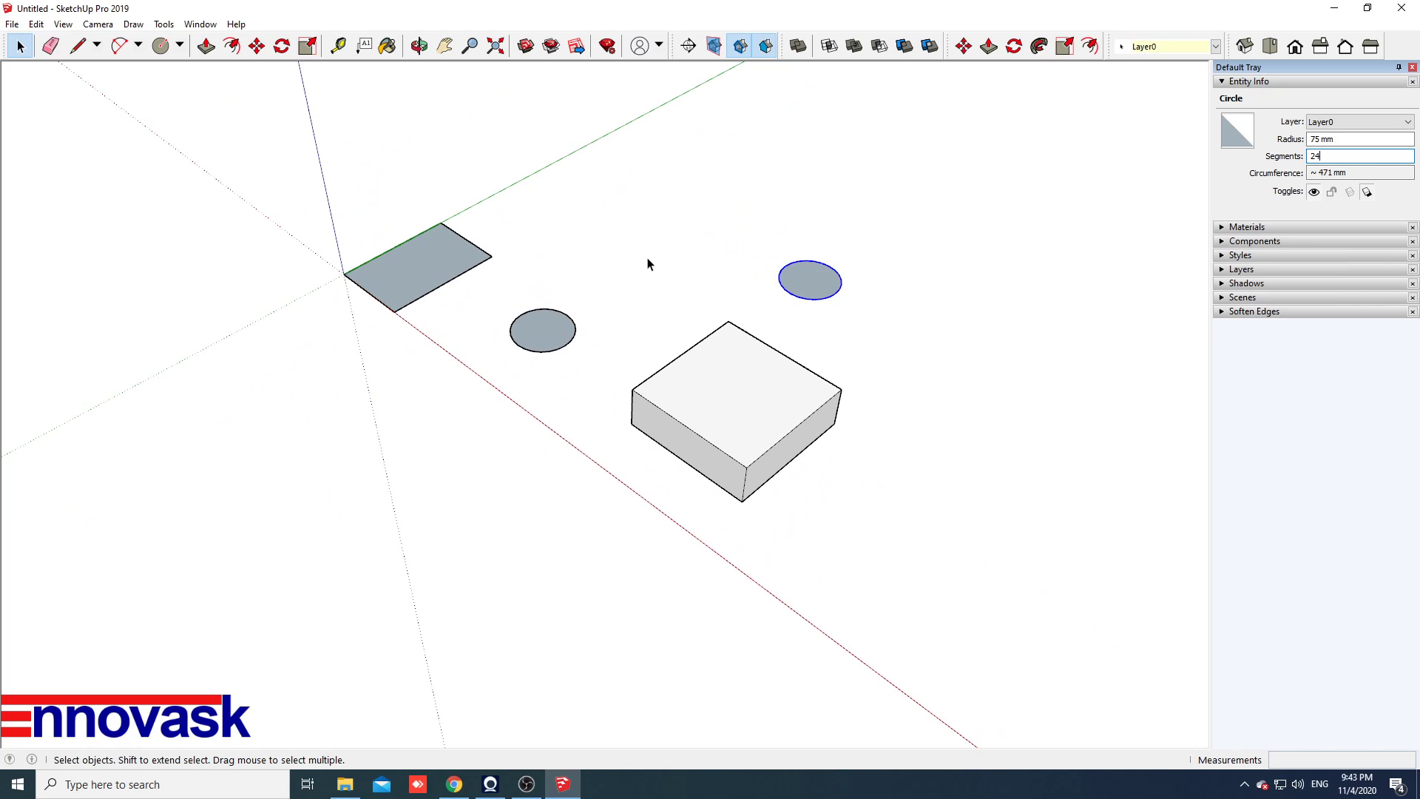
{"action": "middle_click_drag", "start_coordinate": [644, 255], "coordinate": [691, 419]}
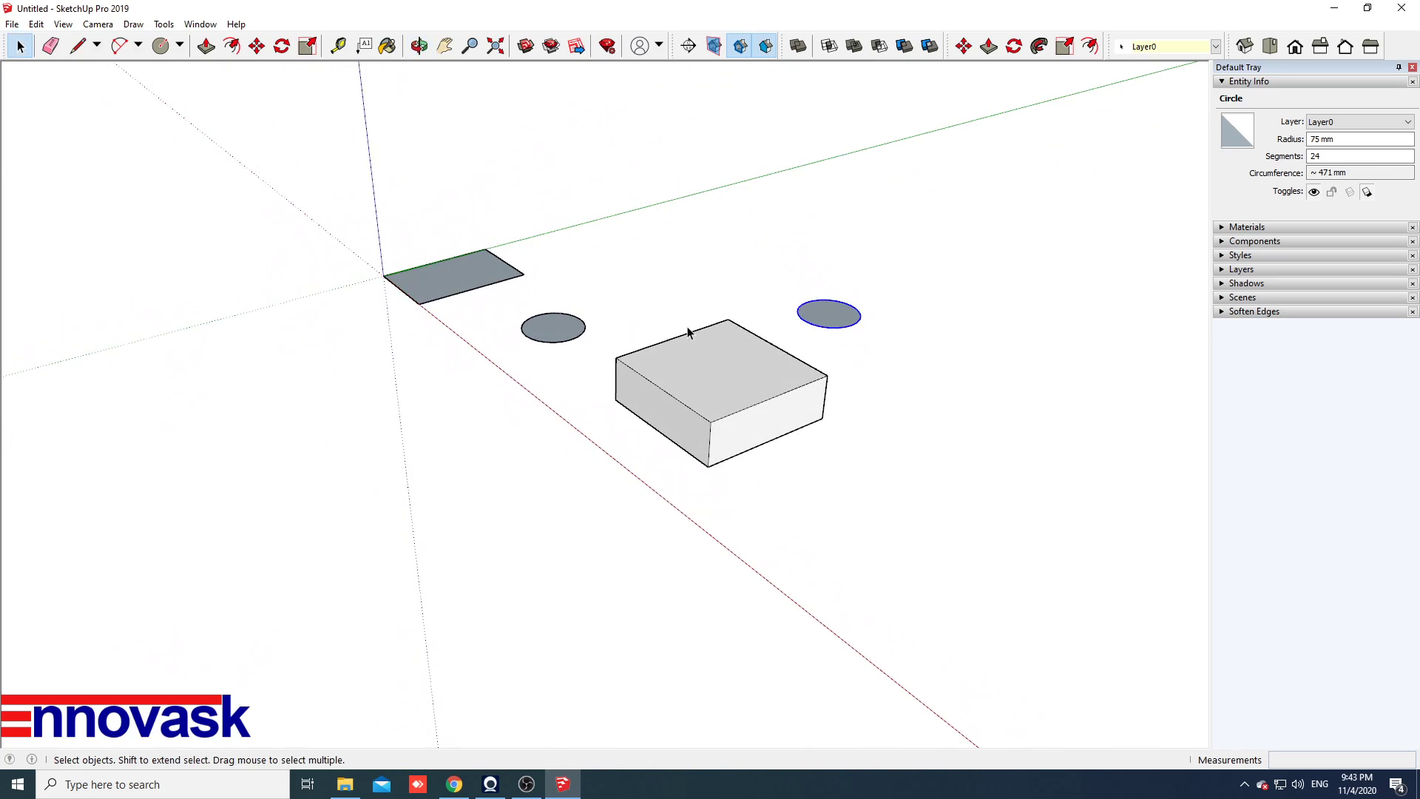
{"action": "middle_click_drag", "start_coordinate": [717, 469], "coordinate": [702, 312]}
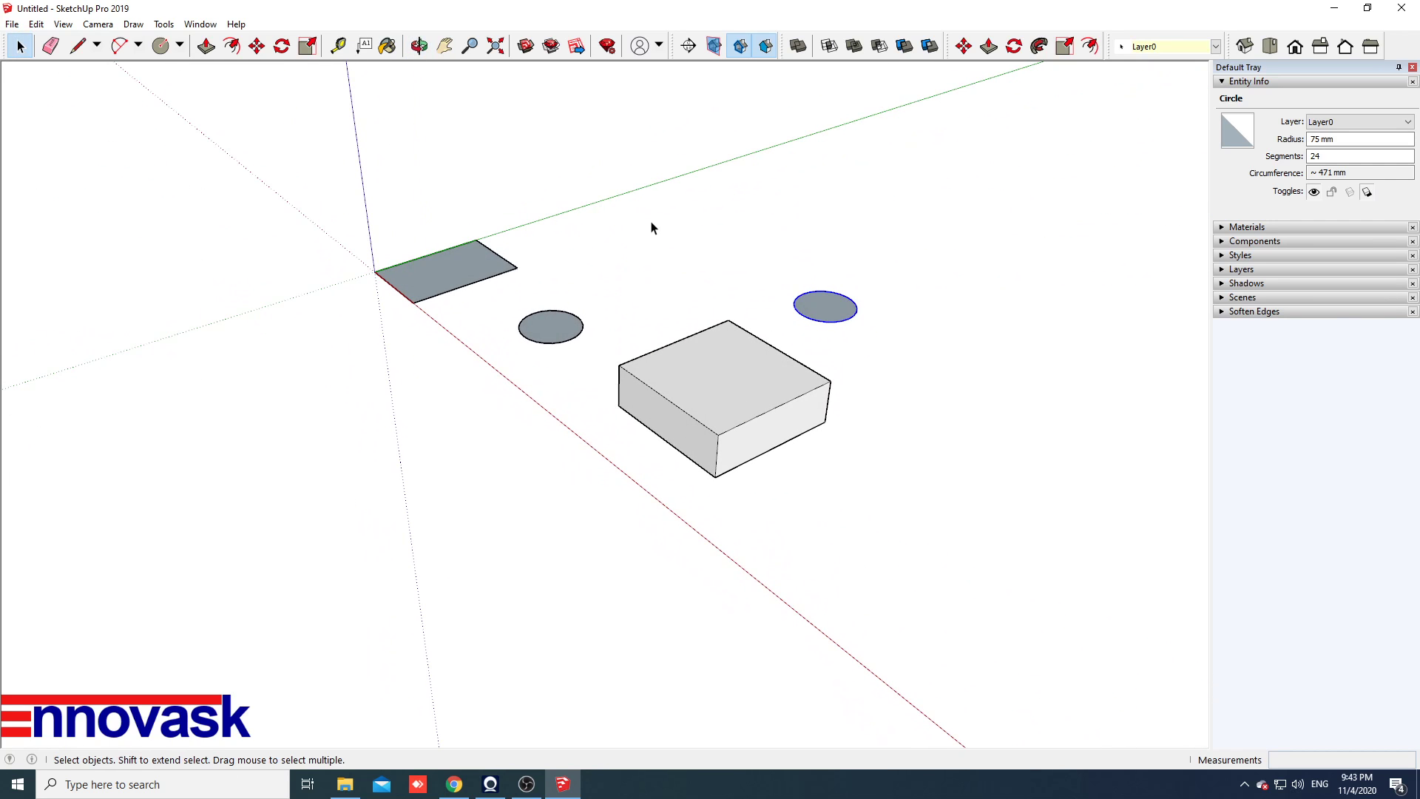
{"action": "left_click", "coordinate": [684, 238]}
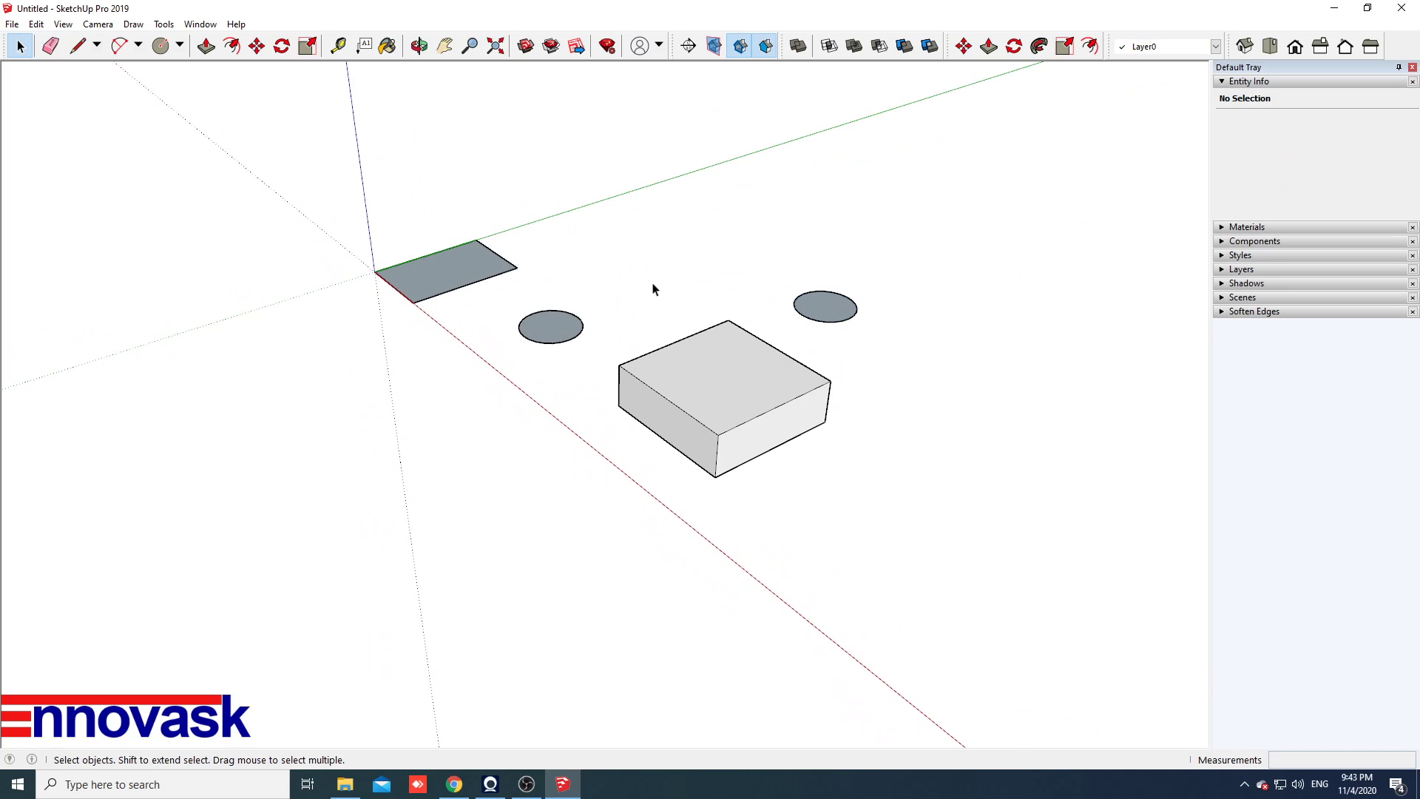
Select the edges of both circles together and delete them, and undo the deletion
{"action": "left_click", "coordinate": [582, 324]}
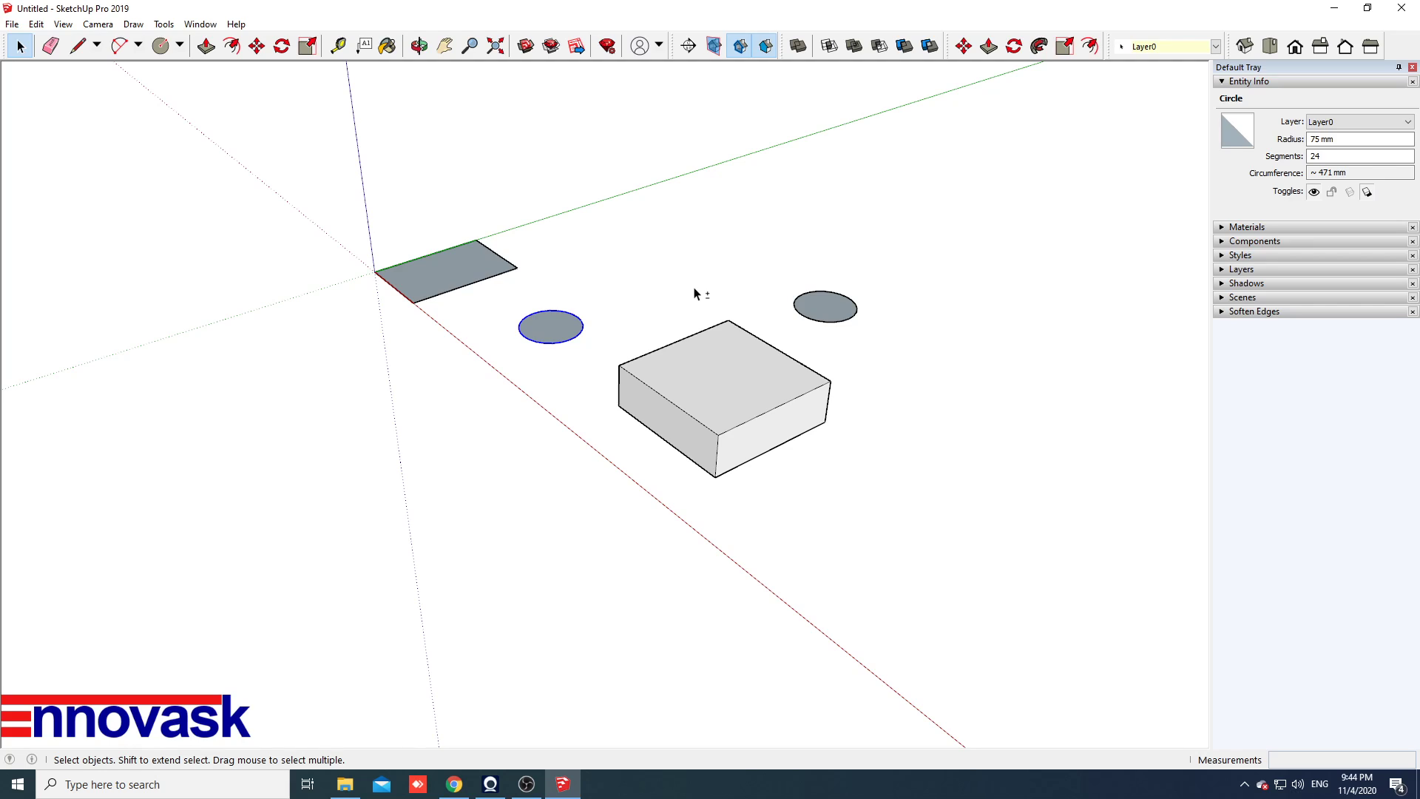
{"action": "left_click", "coordinate": [821, 327], "text": "shift"}
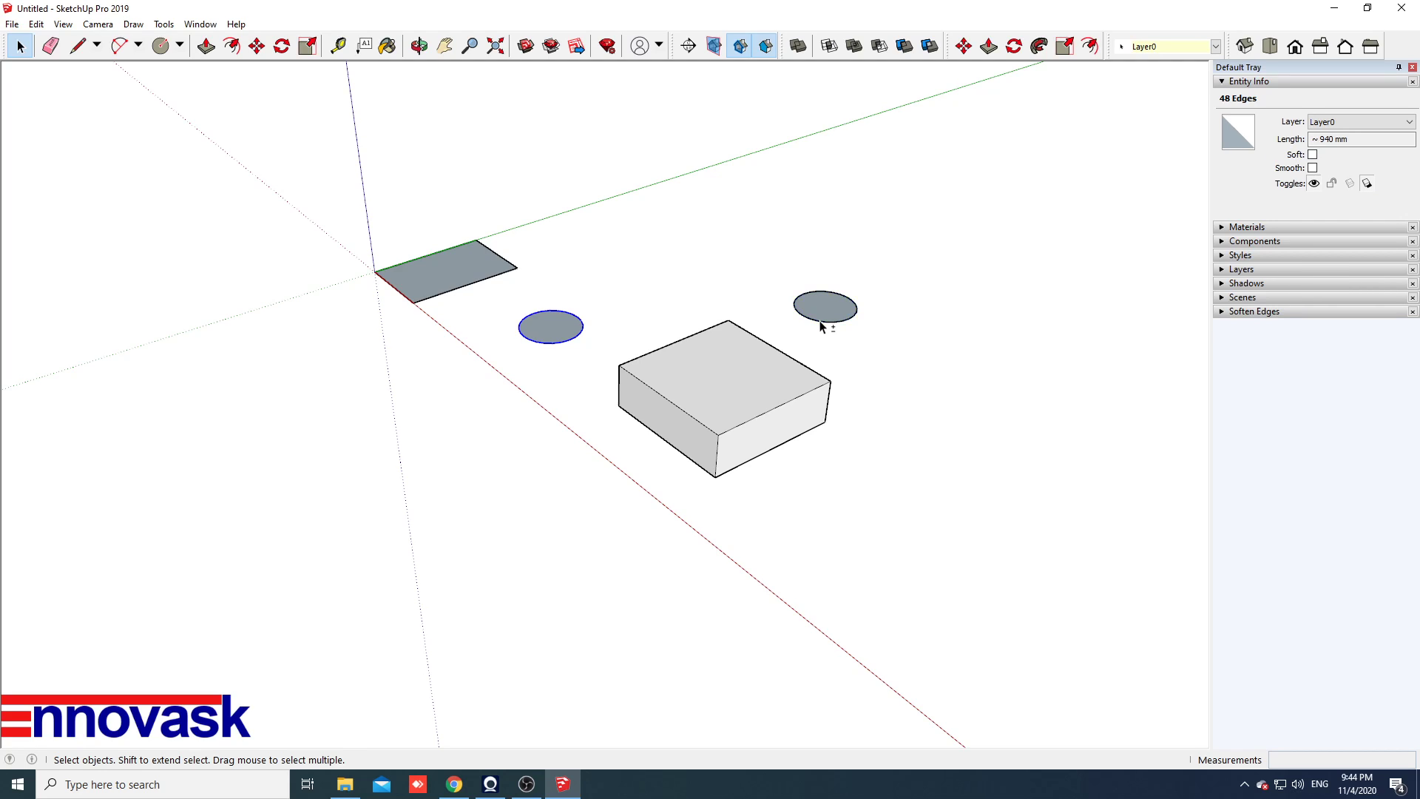
{"action": "left_click", "coordinate": [821, 326], "text": "shift"}
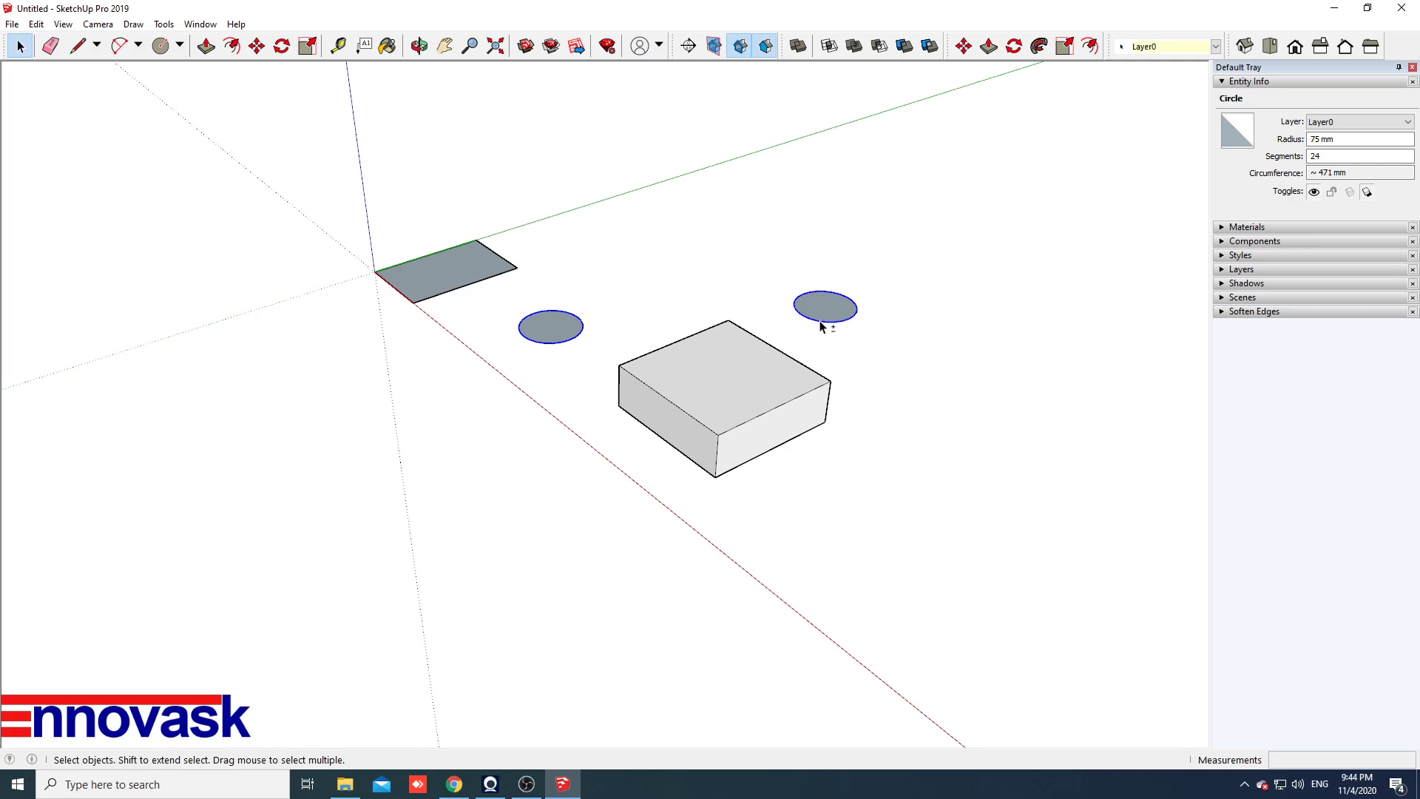
{"action": "left_click", "coordinate": [821, 326], "text": "shift"}
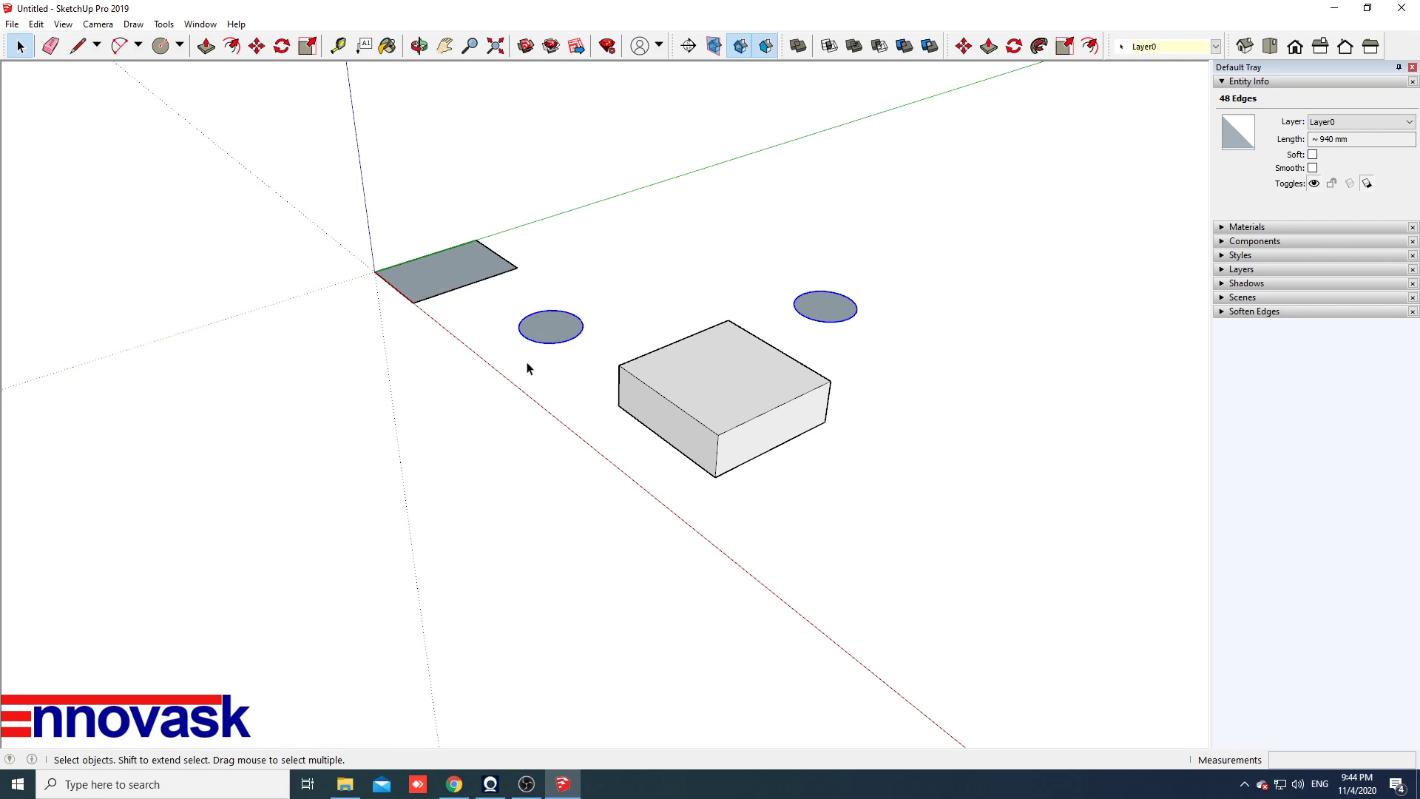
{"action": "key", "text": "Delete"}
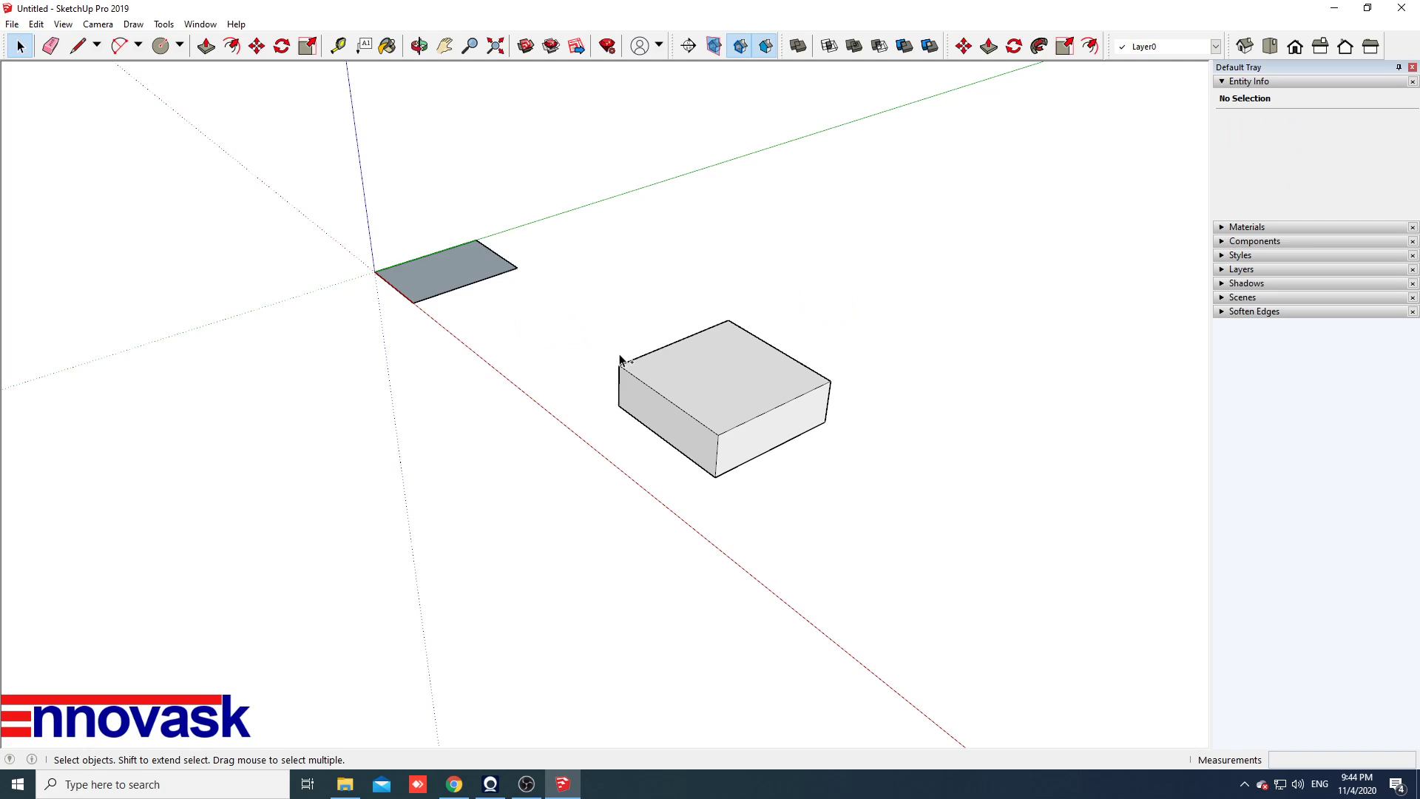
{"action": "key", "text": "ctrl+z"}
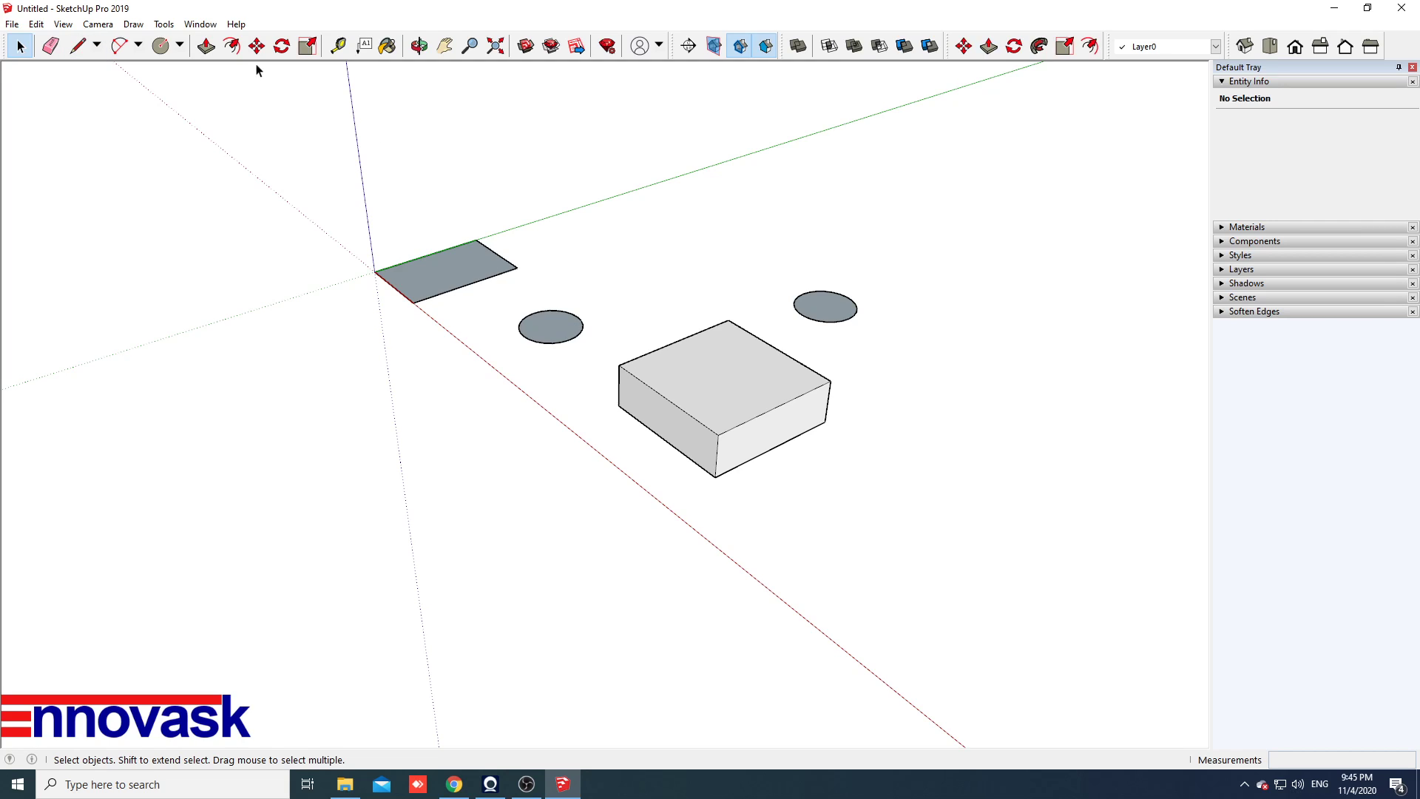
Extrude the circle beside the rectangle upward 300 mm and the circle behind the box upward 600 mm
{"action": "left_click", "coordinate": [207, 48]}
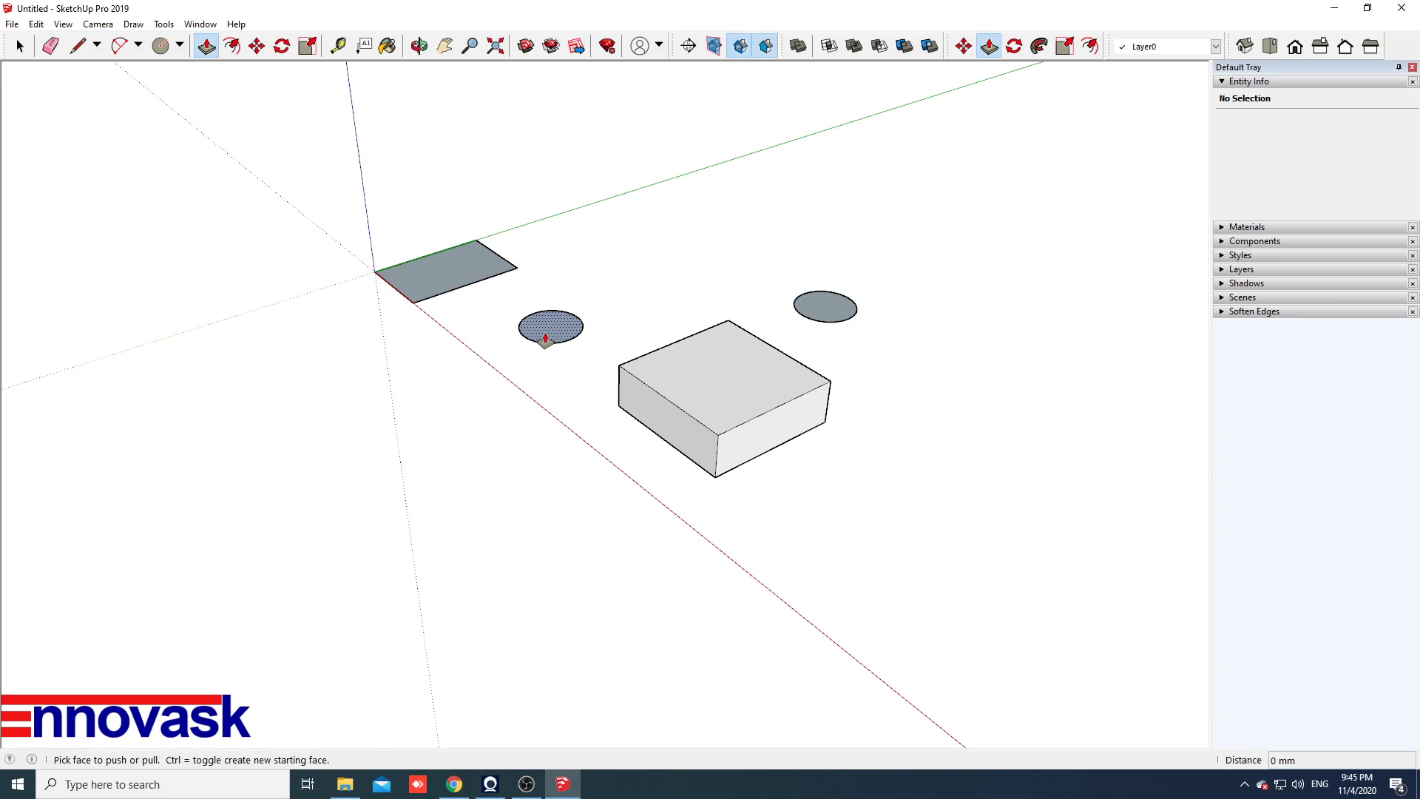
{"action": "left_click", "coordinate": [545, 338]}
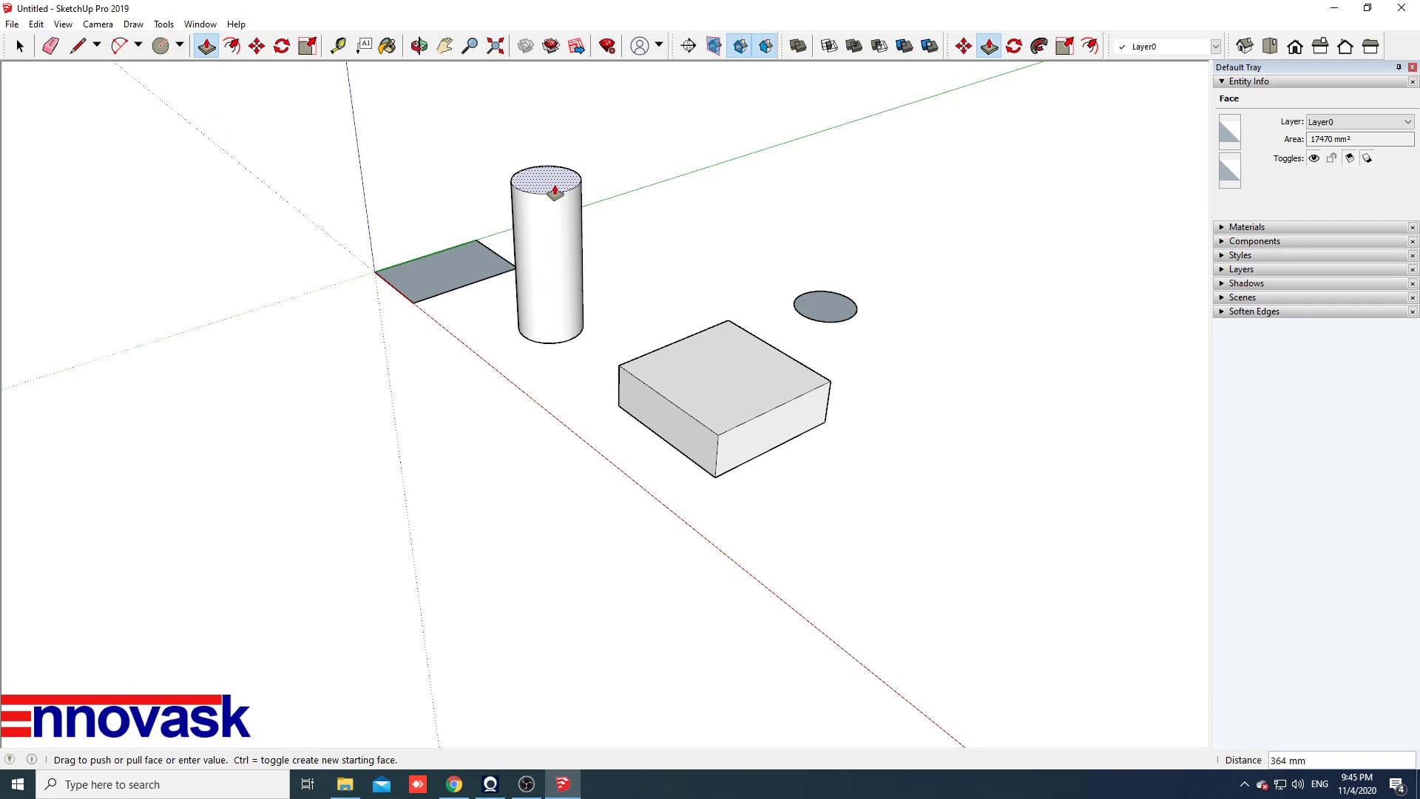
{"action": "type", "text": "300"}
{"action": "key", "text": "Return"}
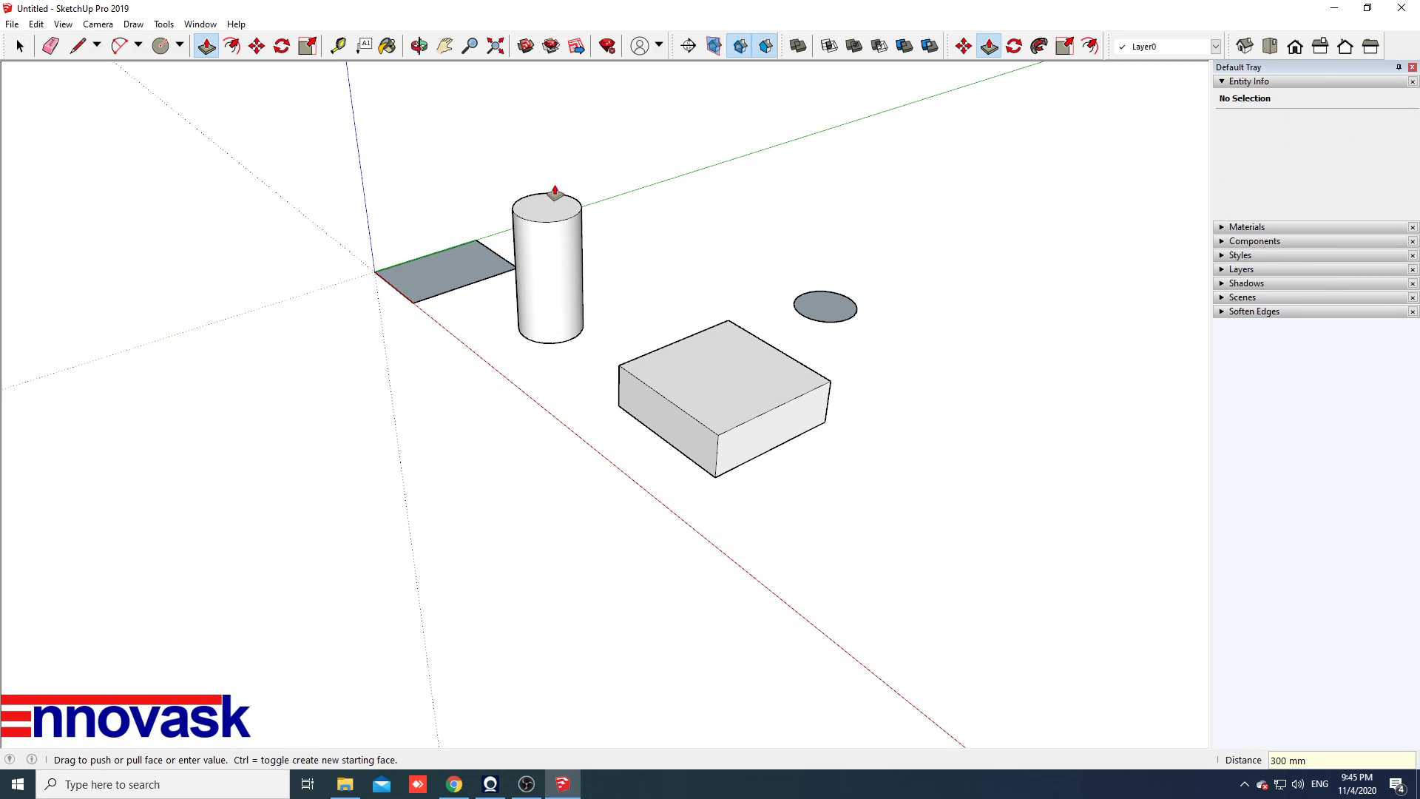
{"action": "left_click", "coordinate": [832, 318]}
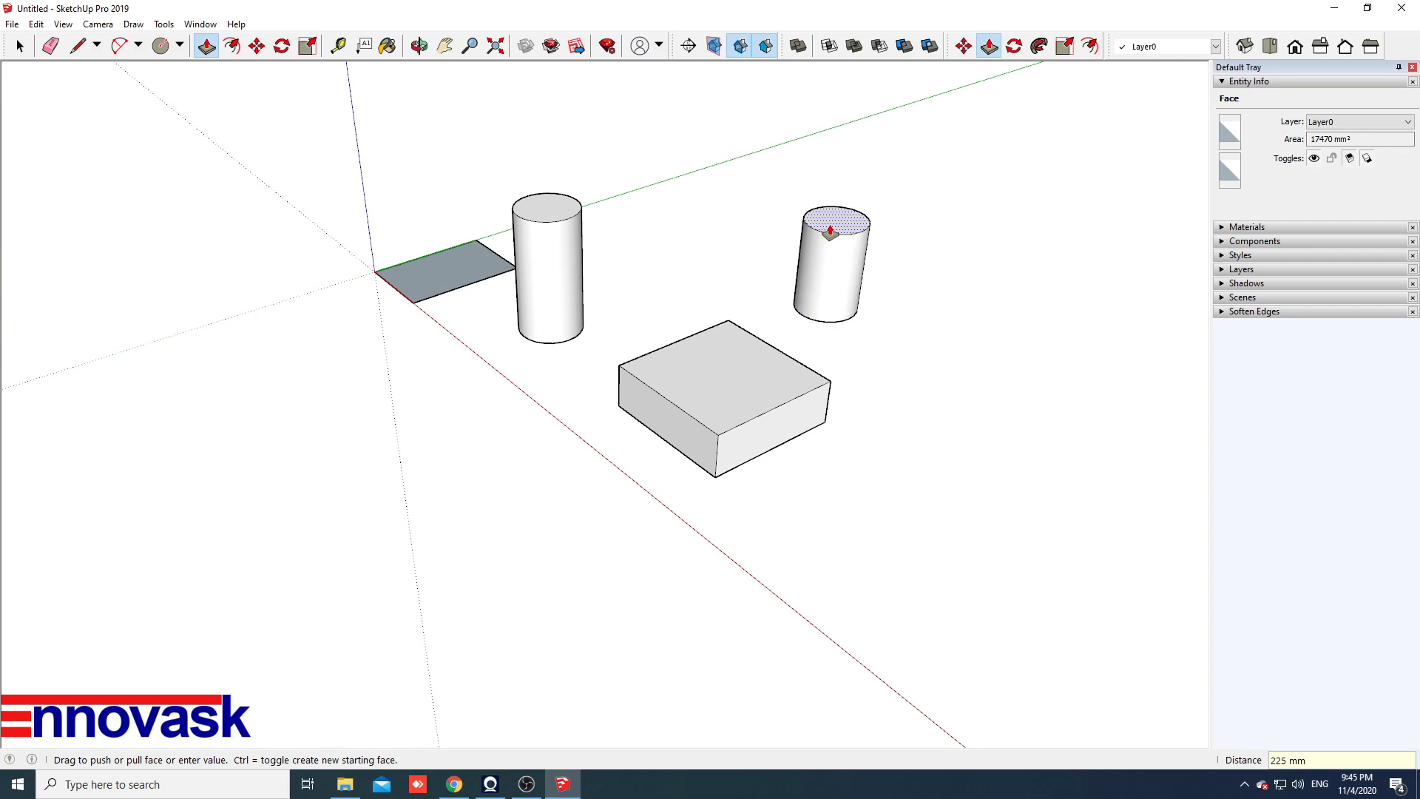
{"action": "type", "text": "600"}
{"action": "key", "text": "Return"}
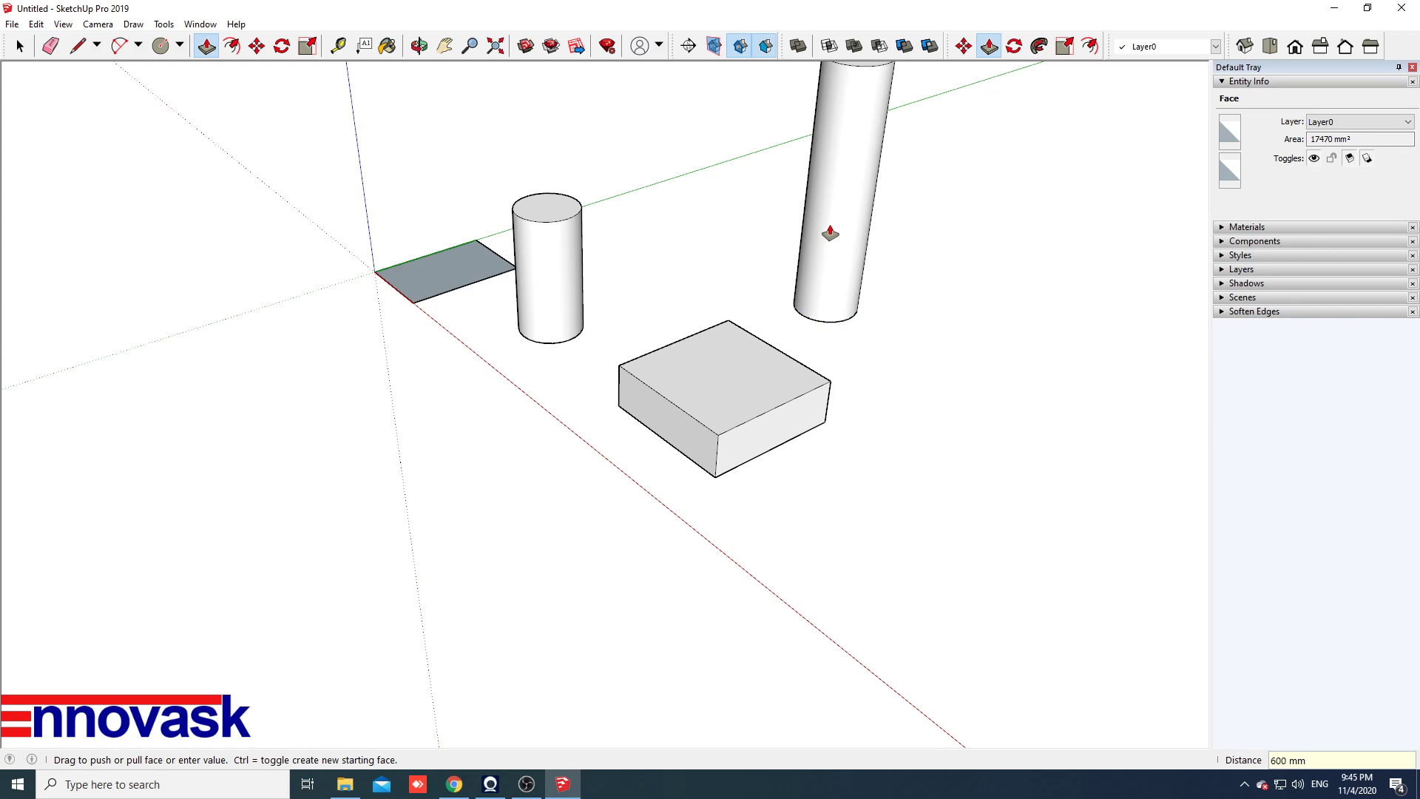
Extrude the rectangle at the origin upward 300 mm into a block
{"action": "left_click", "coordinate": [449, 287]}
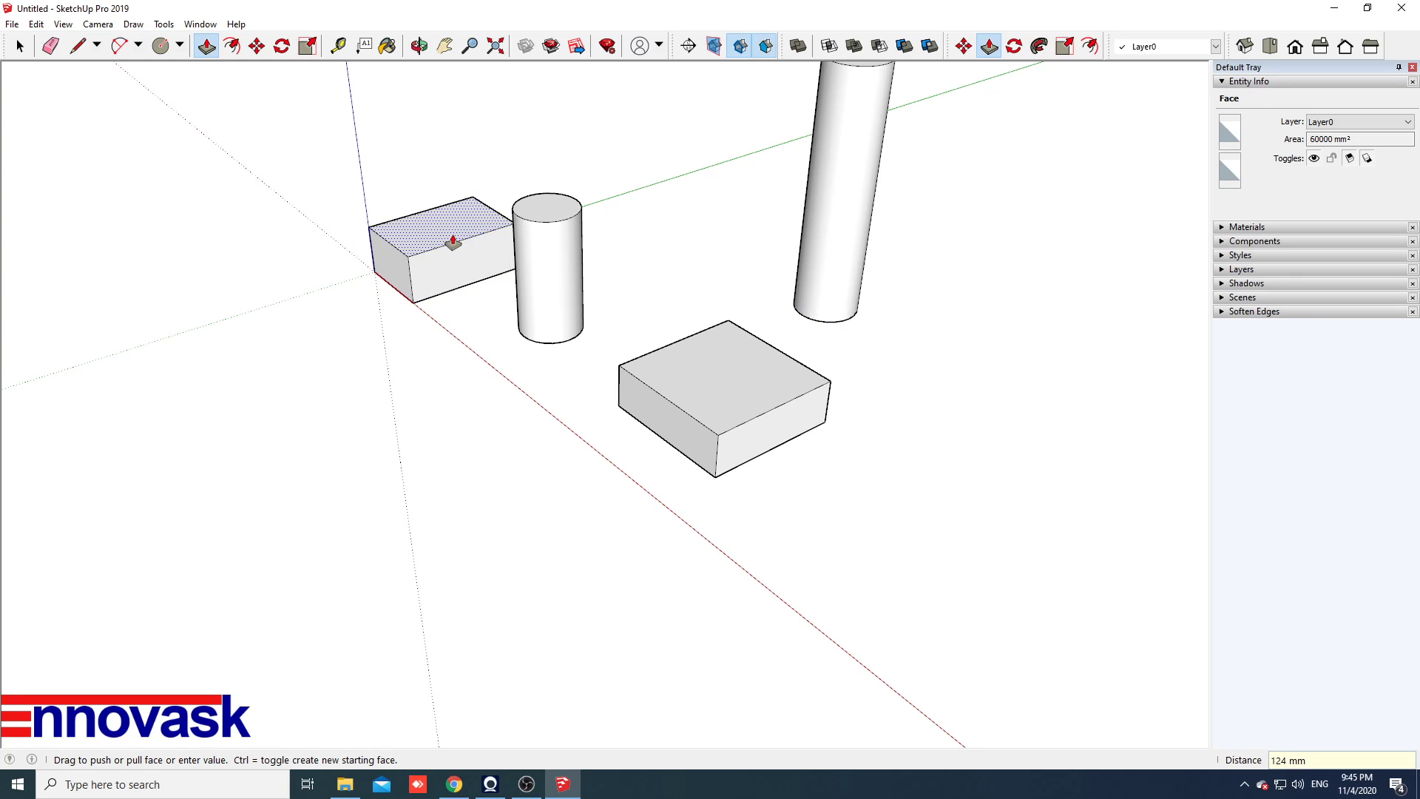
{"action": "type", "text": "300"}
{"action": "key", "text": "Return"}
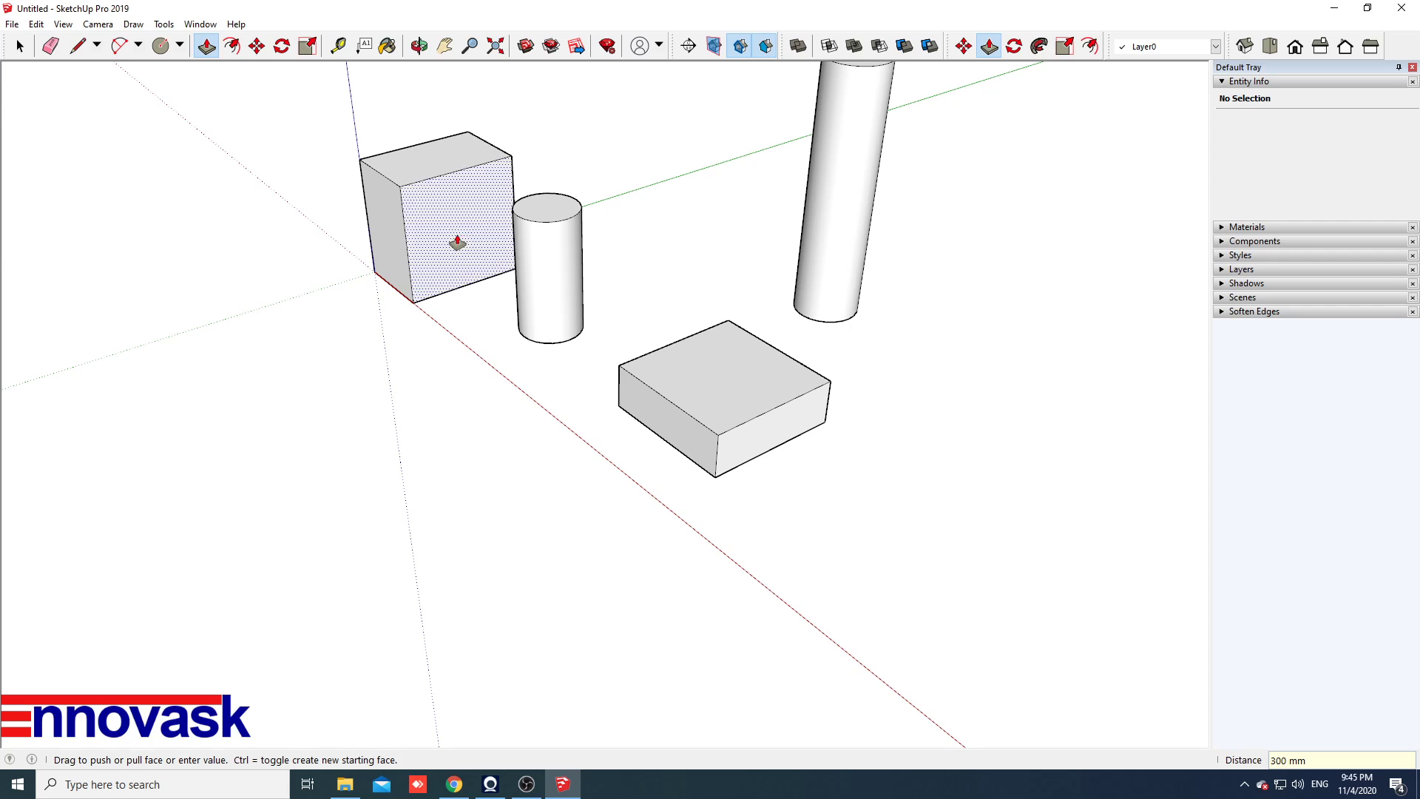
Measure the two upper edges of the origin block that meet at the corner above the origin
{"action": "left_click", "coordinate": [338, 46]}
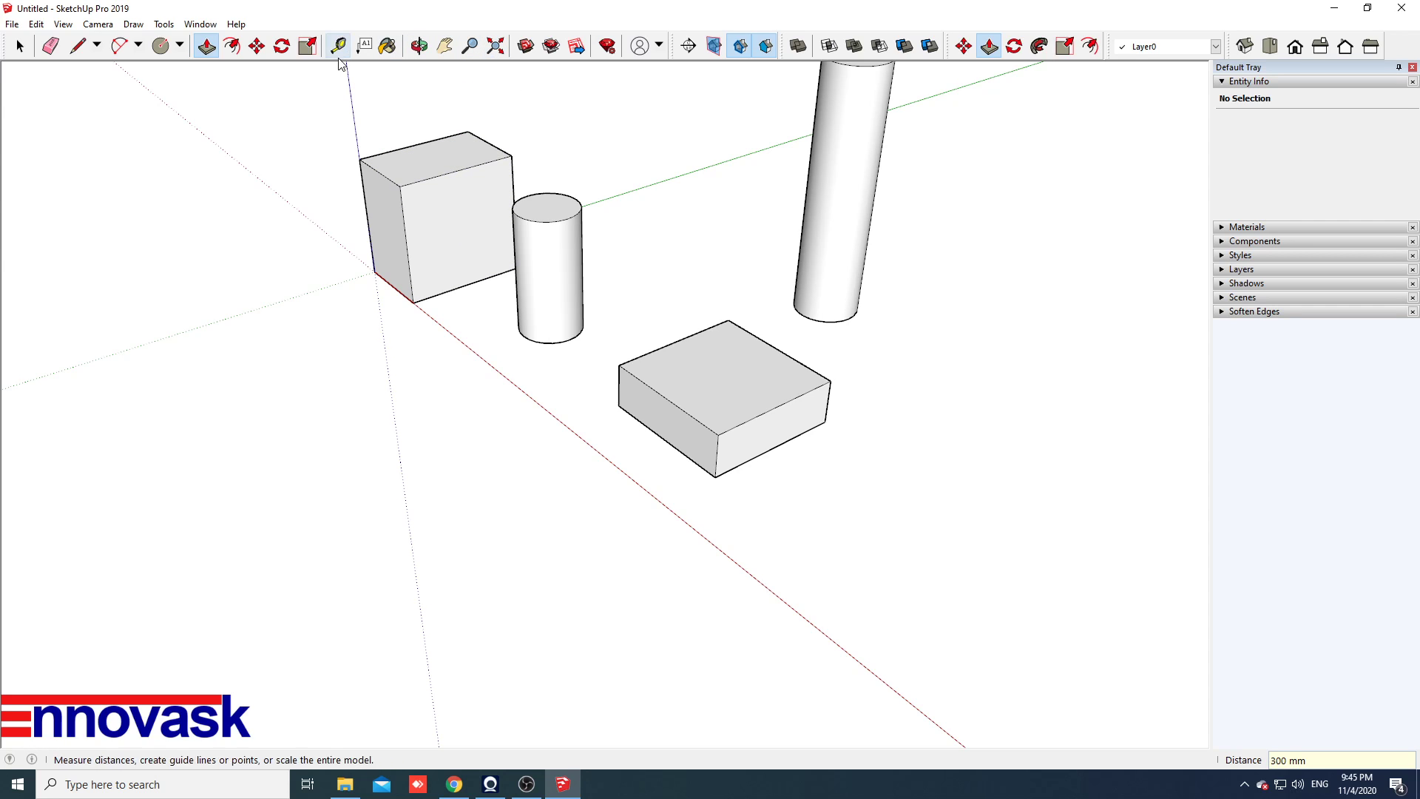
{"action": "left_click", "coordinate": [338, 46]}
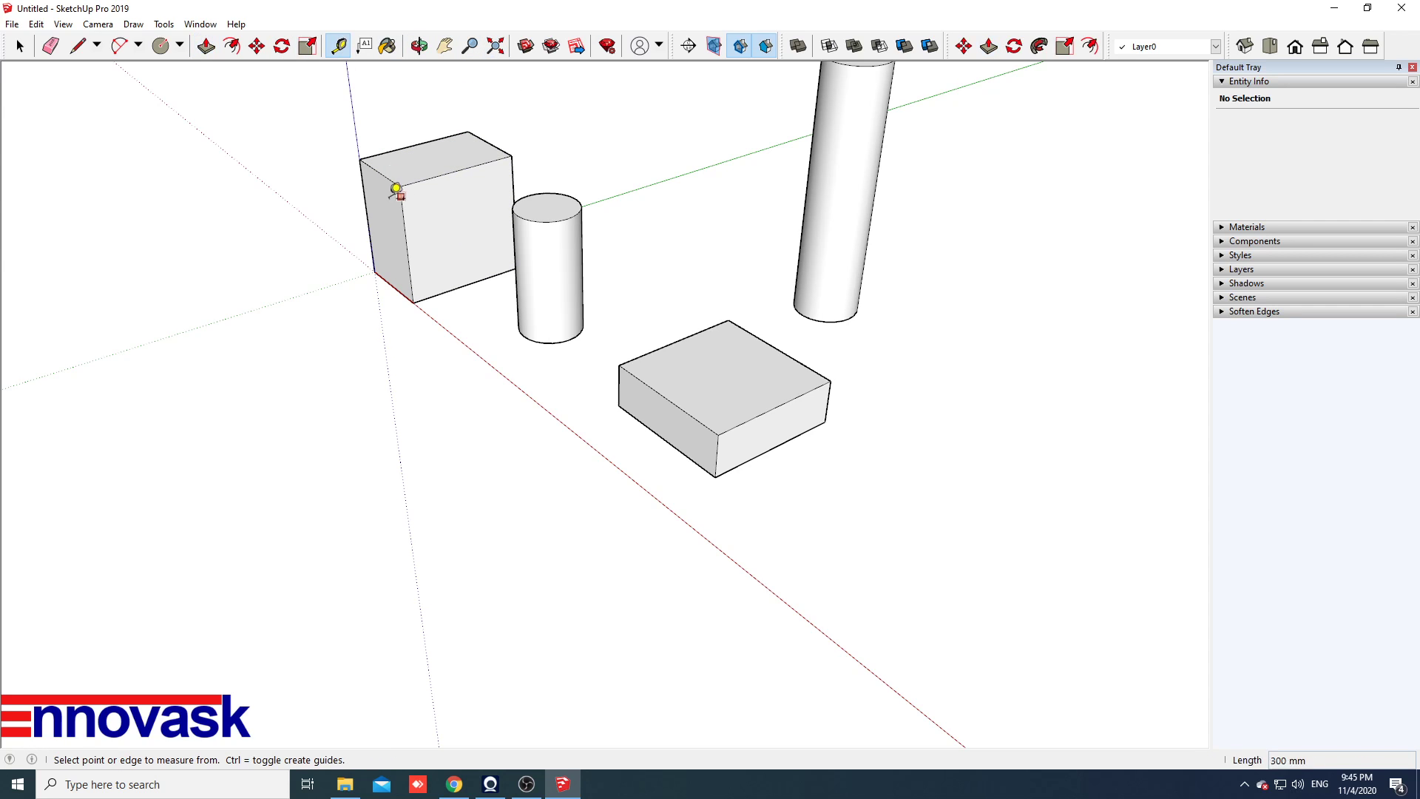
{"action": "left_click", "coordinate": [360, 158]}
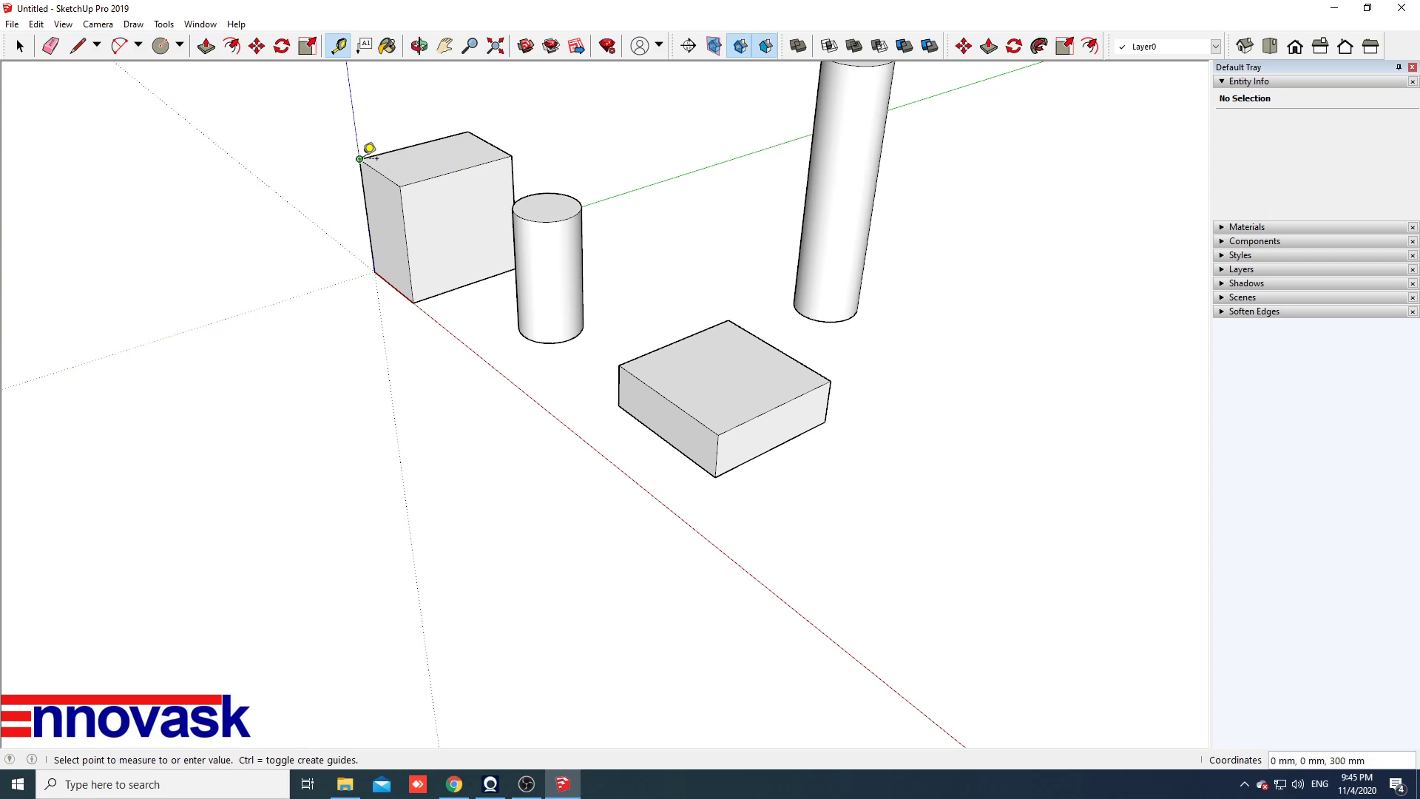
{"action": "left_click", "coordinate": [467, 132]}
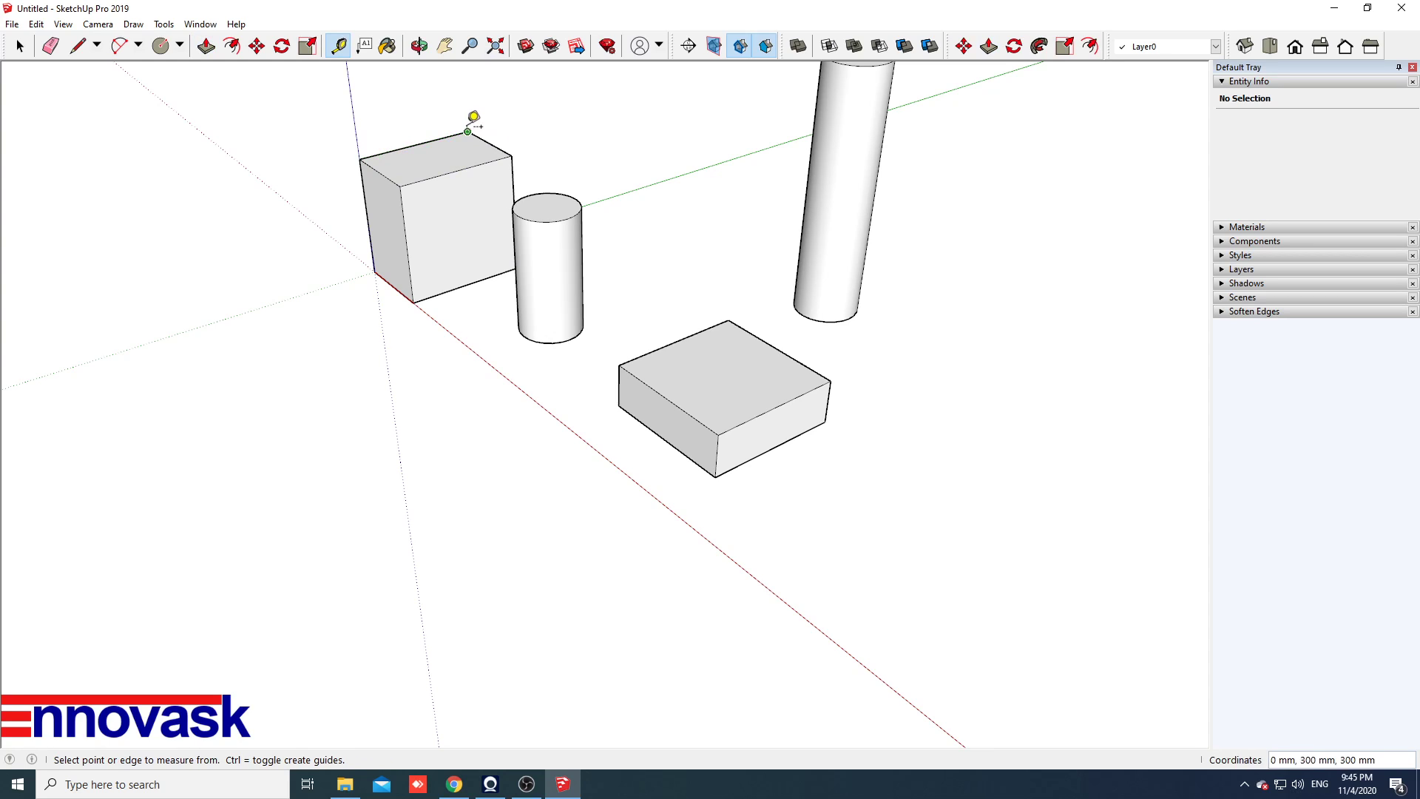
{"action": "left_click", "coordinate": [360, 159]}
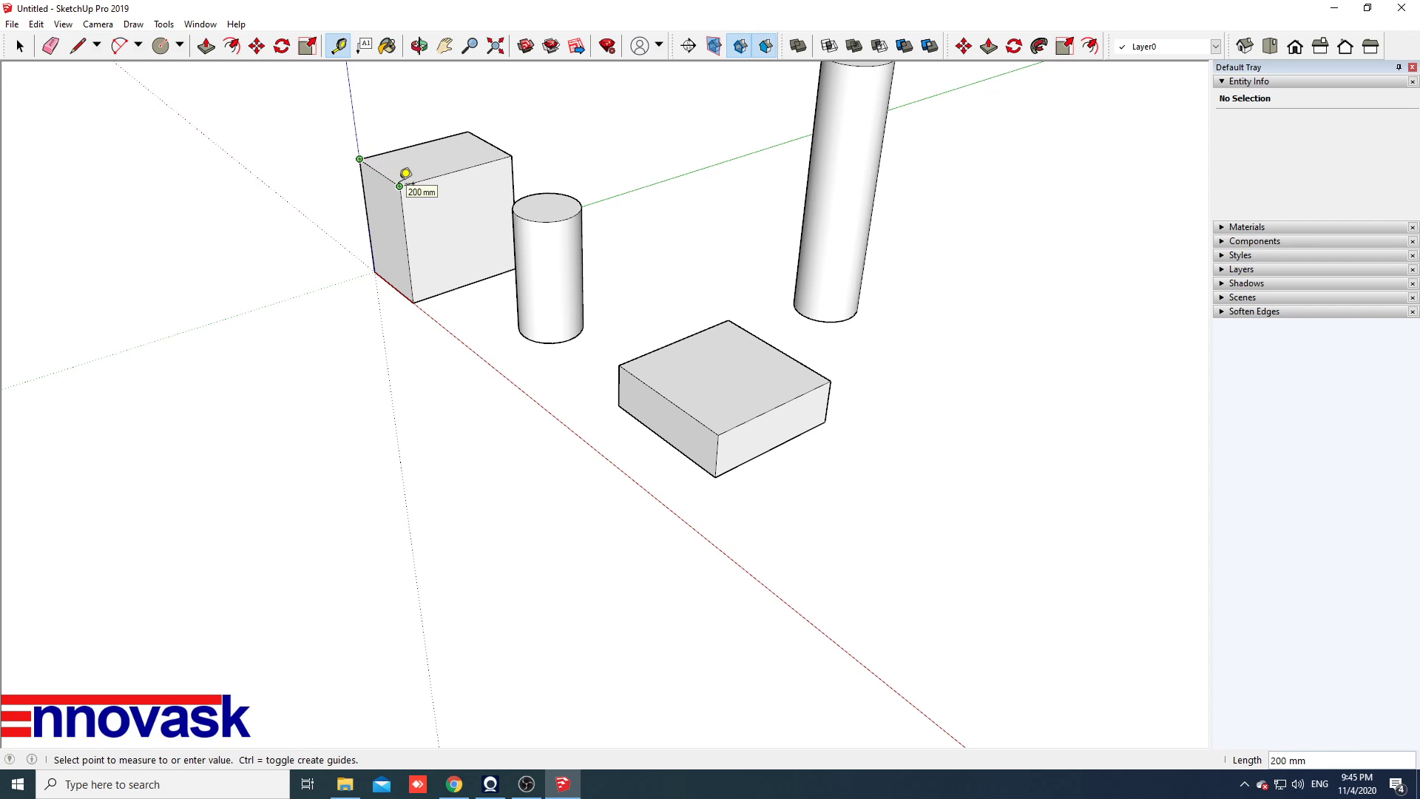
{"action": "left_click", "coordinate": [400, 185]}
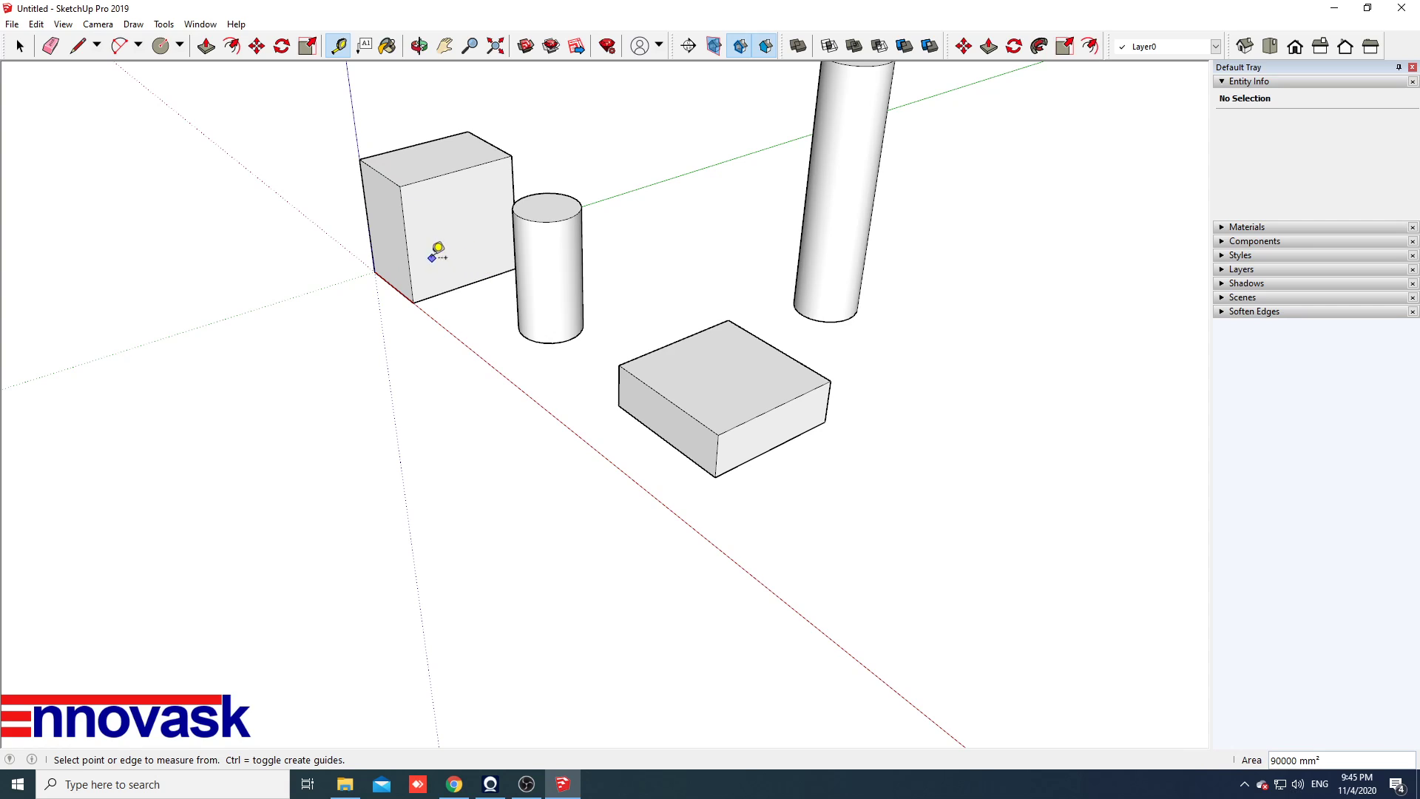
Extend the origin block by 100 mm along the red axis with Push/Pull on its side face away from the origin
{"action": "left_click", "coordinate": [206, 46]}
{"action": "left_click", "coordinate": [434, 227]}
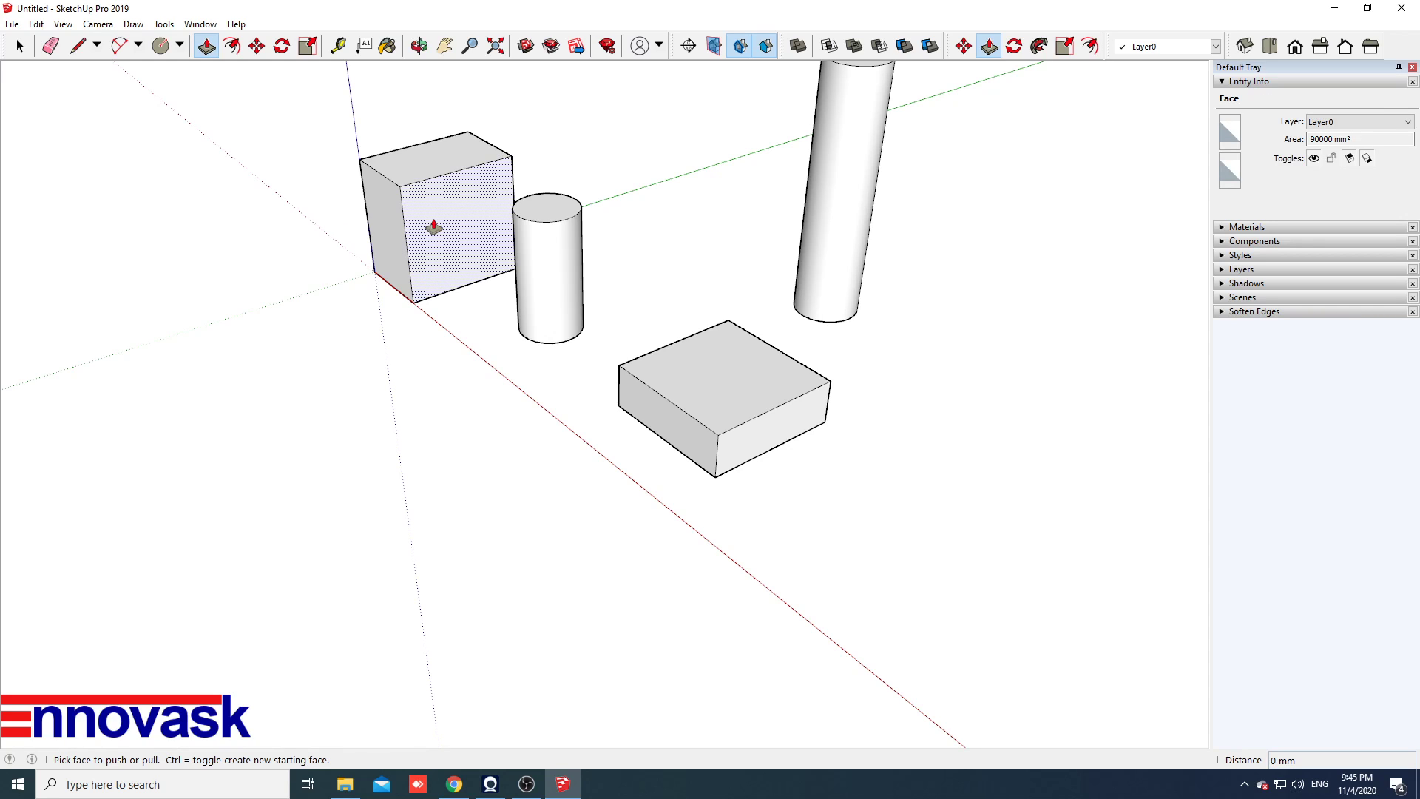
{"action": "left_click", "coordinate": [434, 227]}
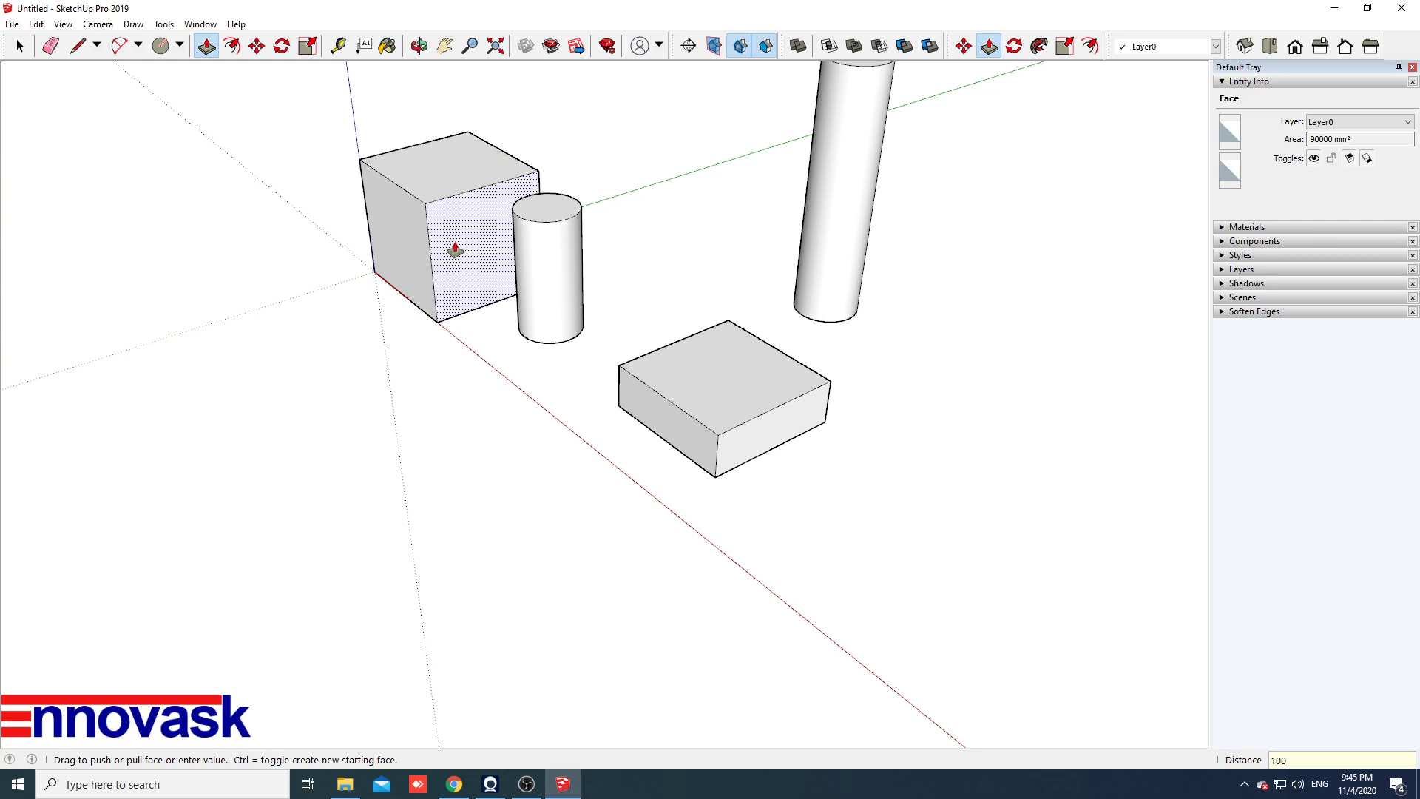
{"action": "key", "text": "Return"}
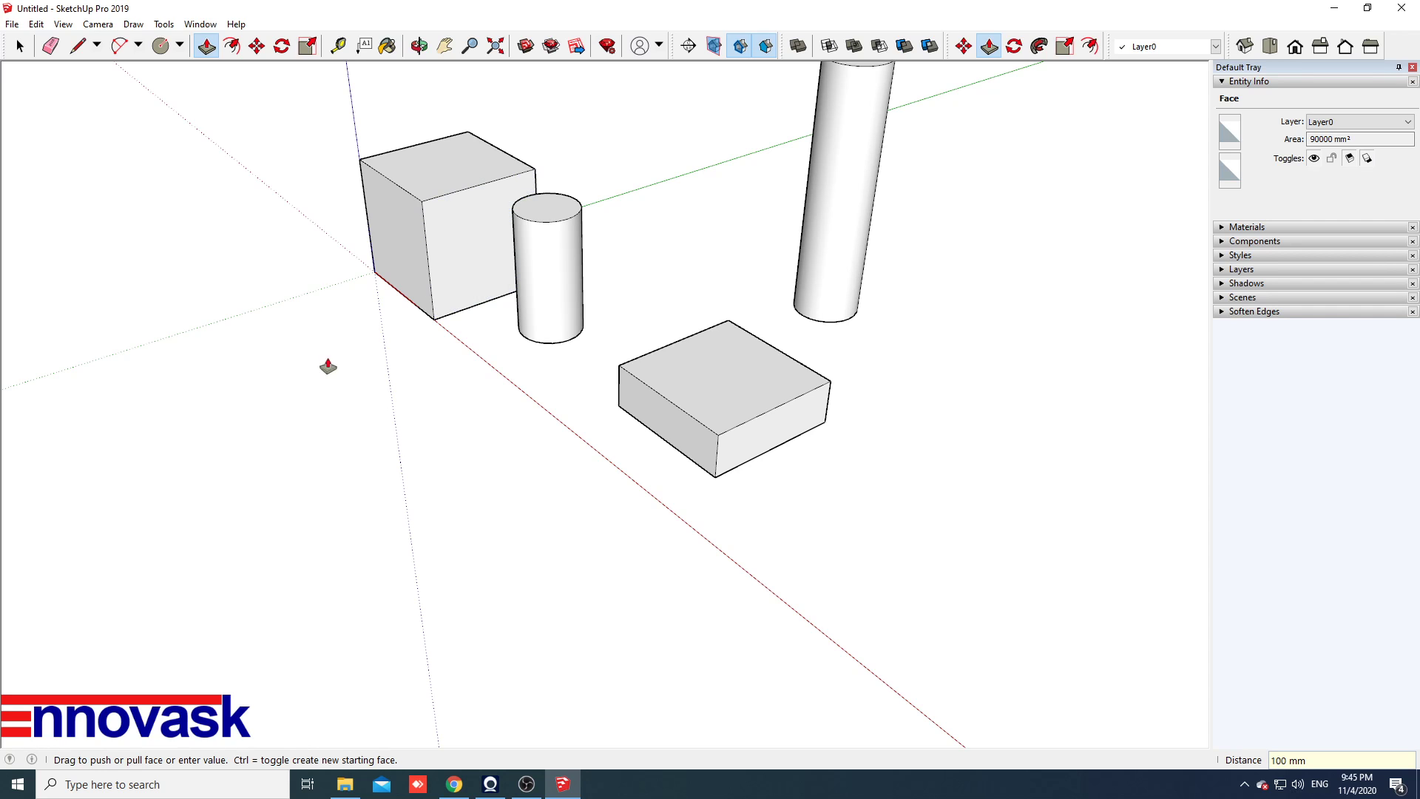
{"action": "key", "text": "space"}
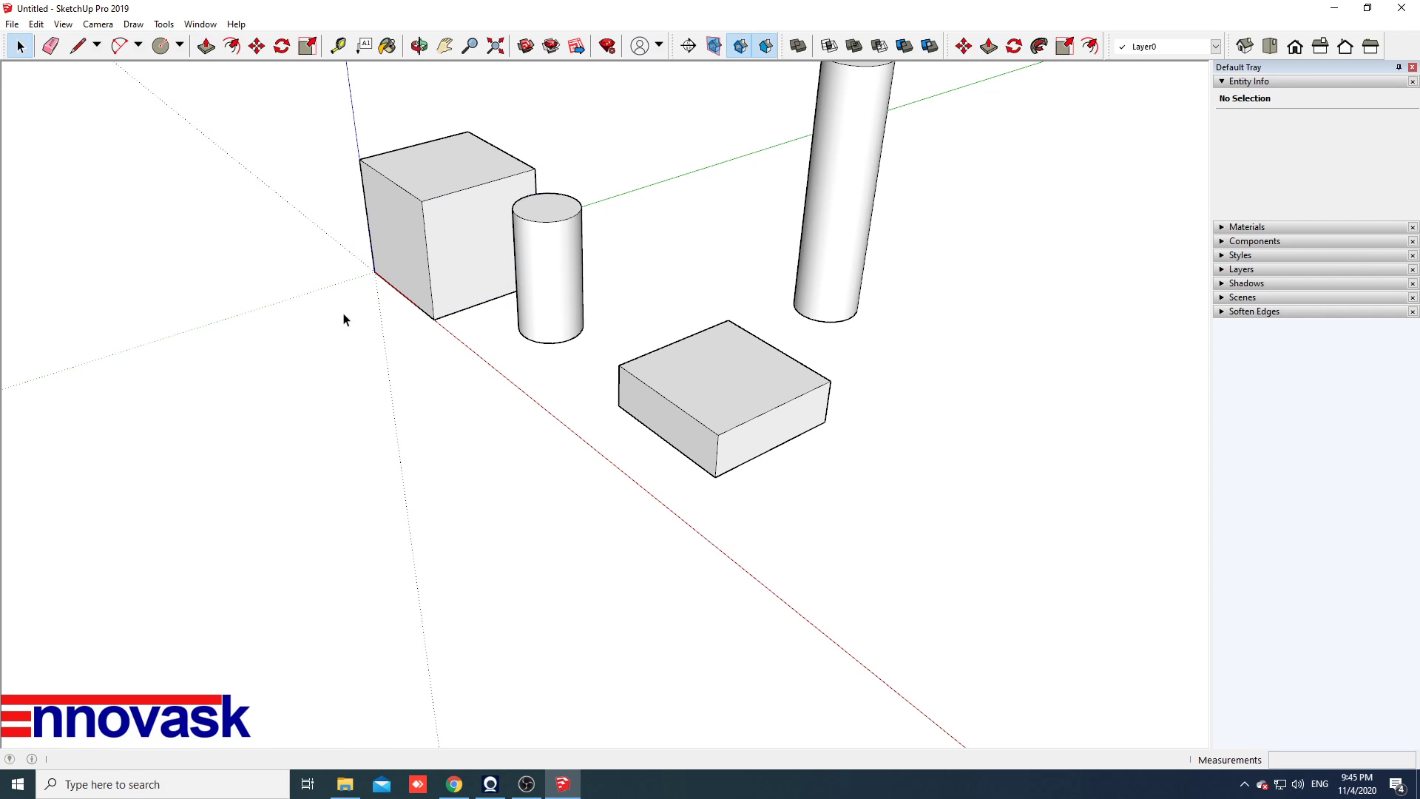
{"action": "middle_click_drag", "start_coordinate": [356, 315], "coordinate": [351, 448]}
{"action": "scroll", "coordinate": [357, 447], "scroll_direction": "up", "scroll_amount": 2}
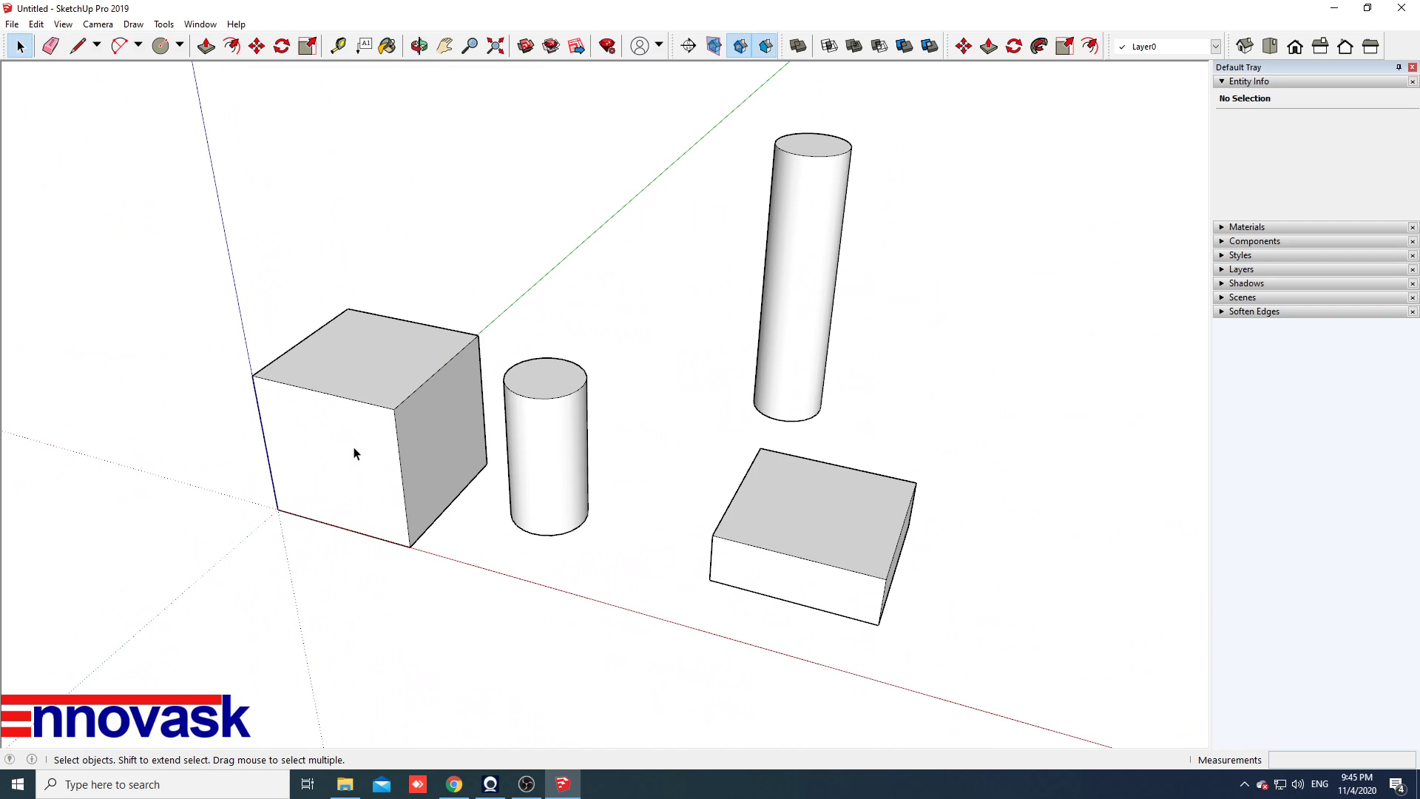